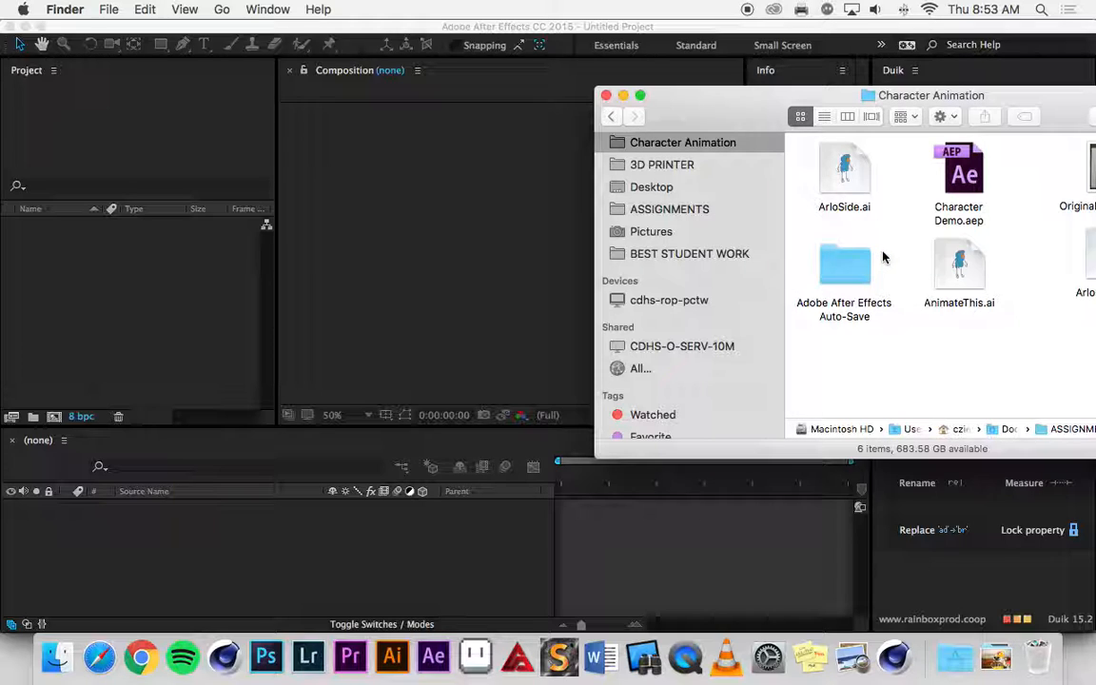
Import AnimateThis.ai from the Character Animation folder into After Effects as a Composition, with footage dimensions at Document Size.
click(942, 267)
key(space)
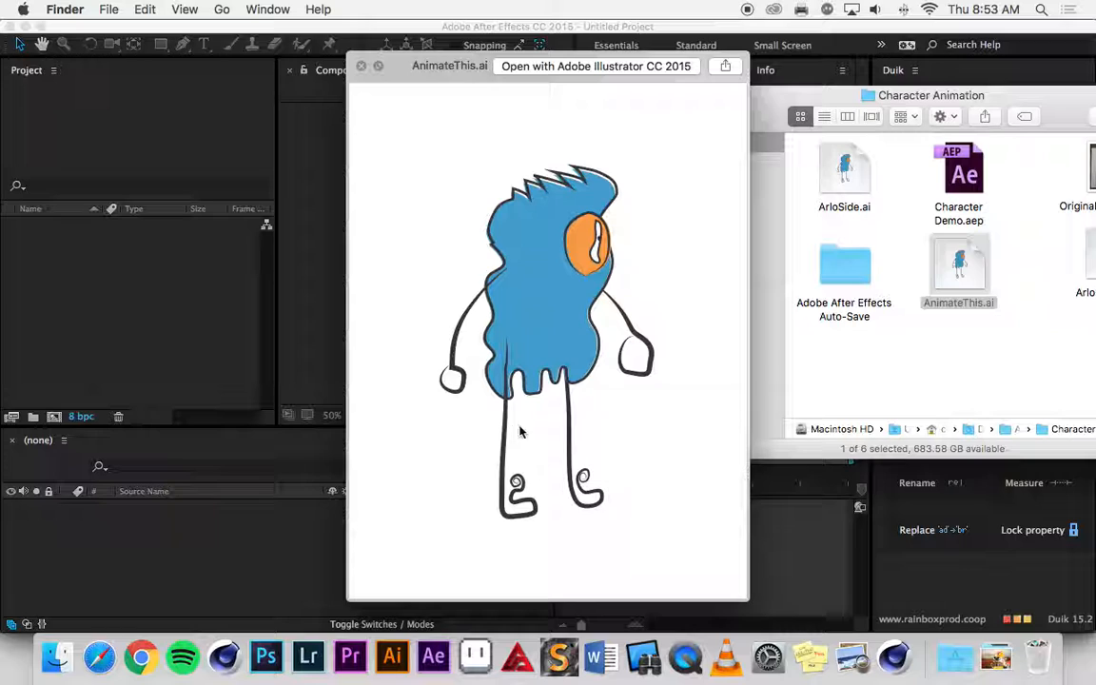
key(space)
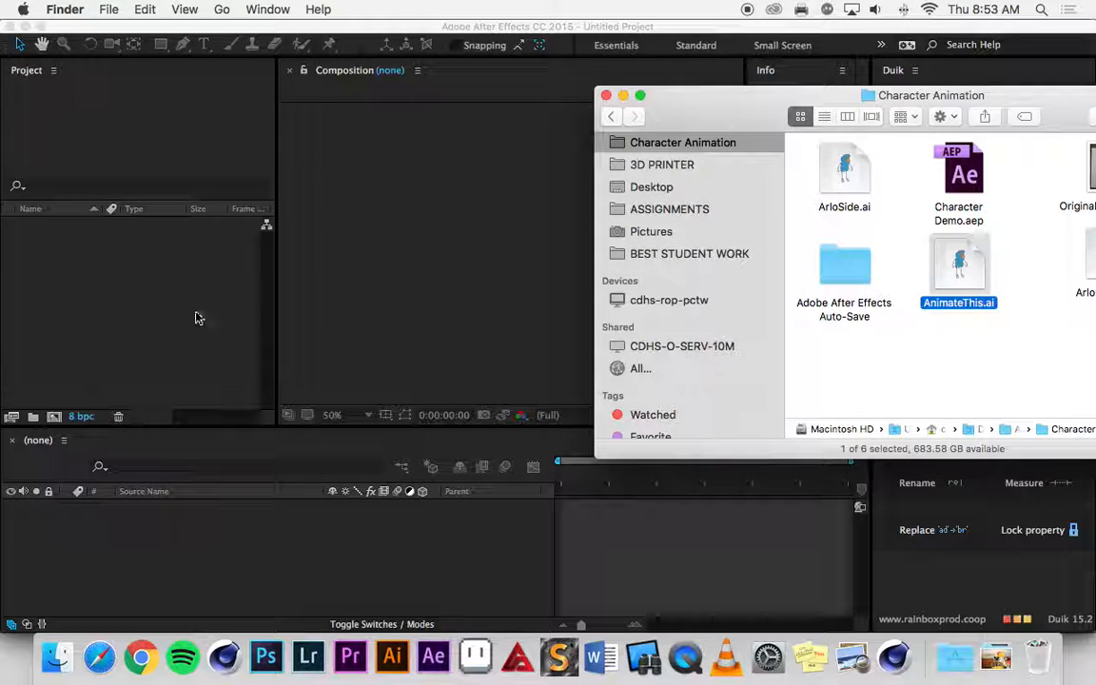
drag(959, 264, 154, 282)
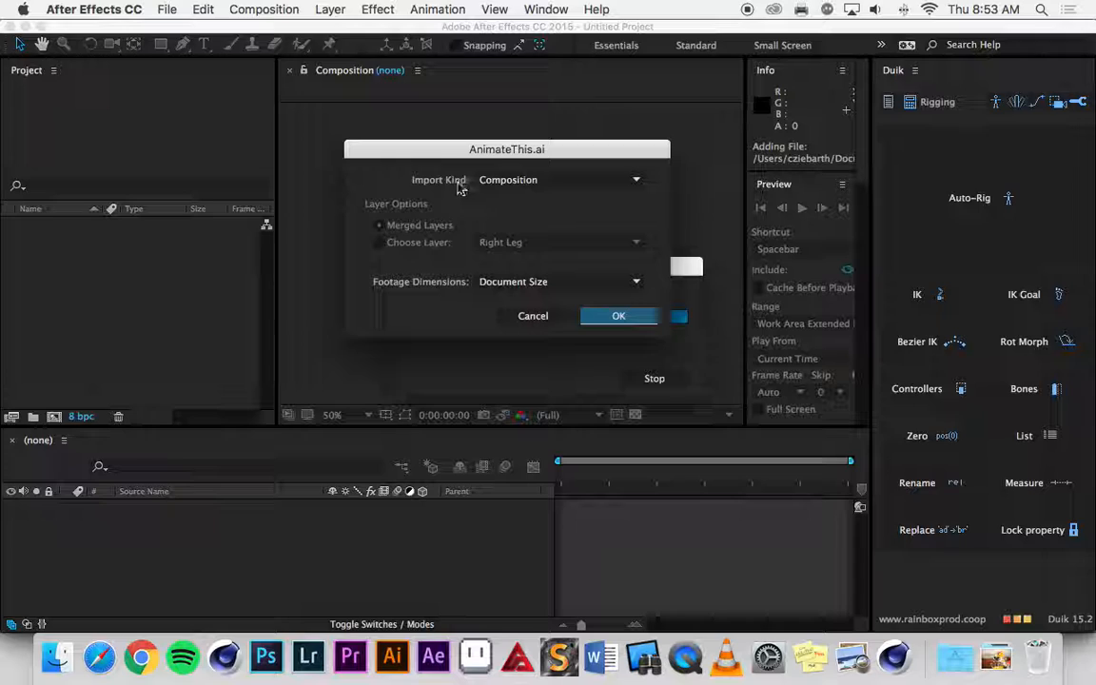
click(507, 180)
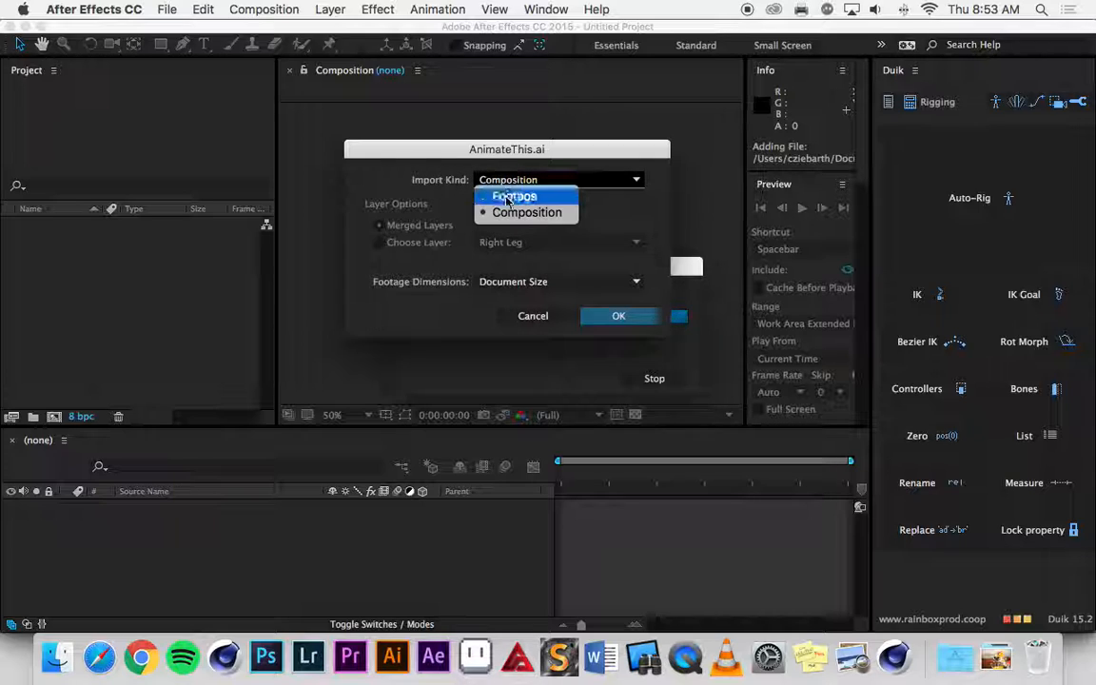
click(521, 214)
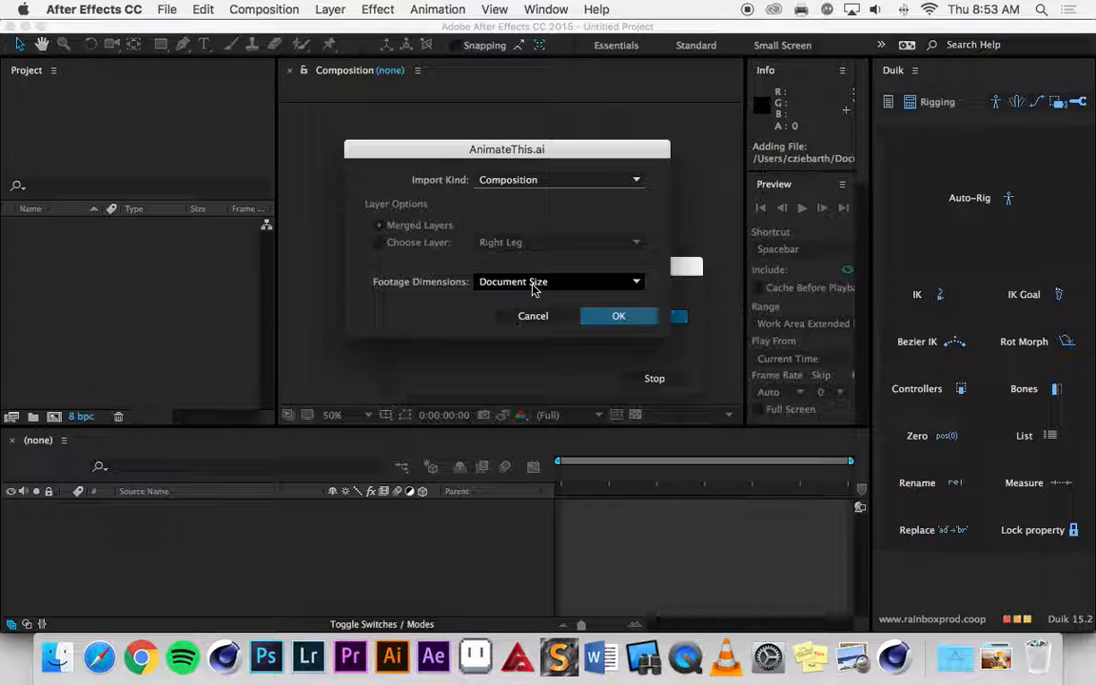
click(619, 315)
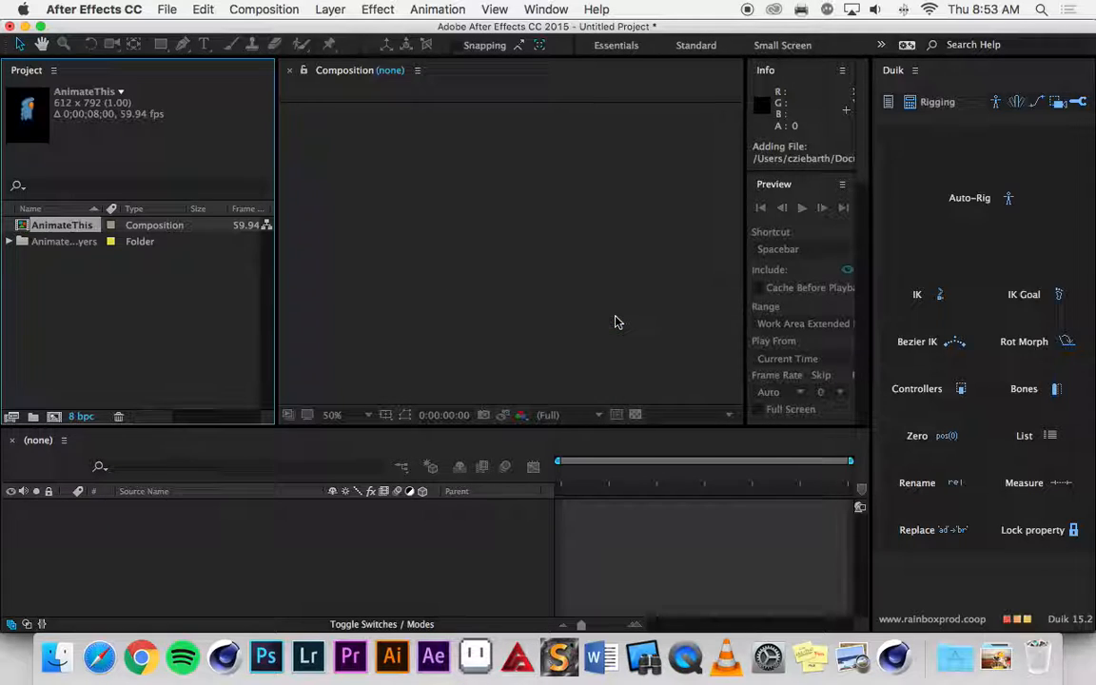
Open the imported AnimateThis composition.
click(134, 295)
click(42, 228)
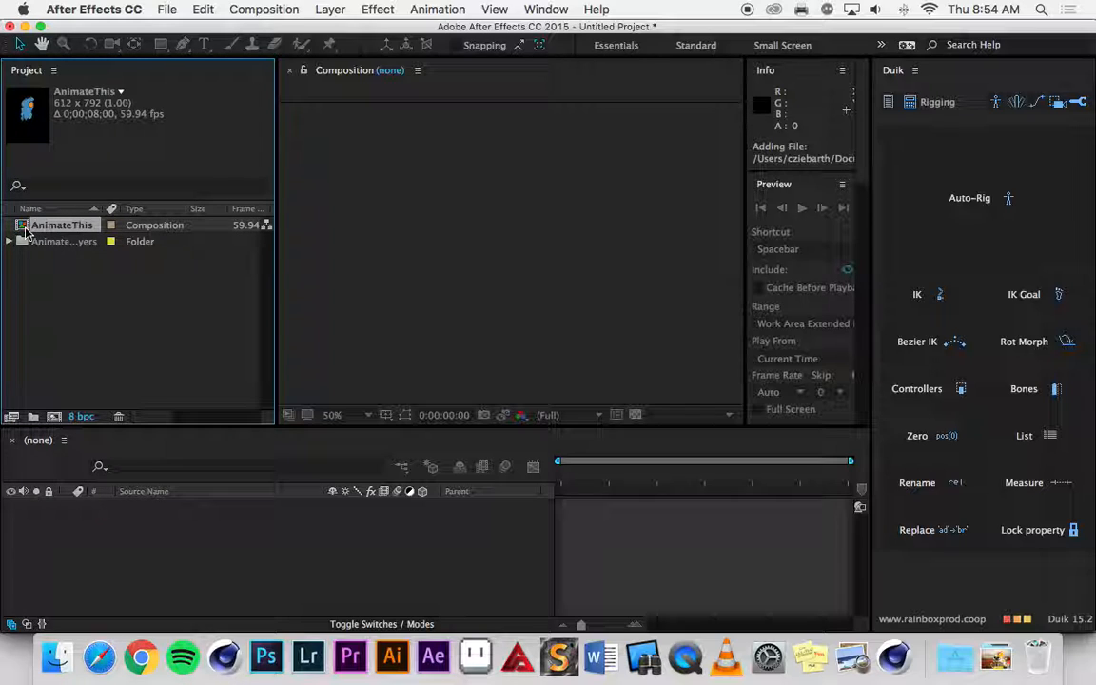
double_click(29, 226)
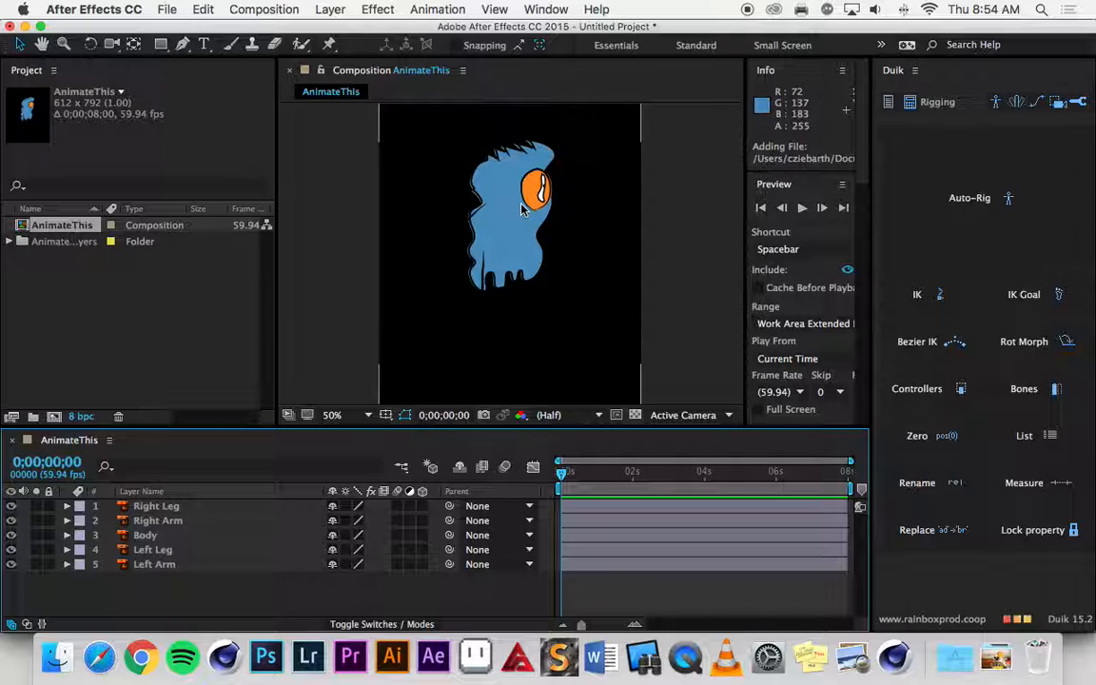
Change the composition's background color to a medium red pink in its Composition Settings.
click(269, 9)
click(270, 58)
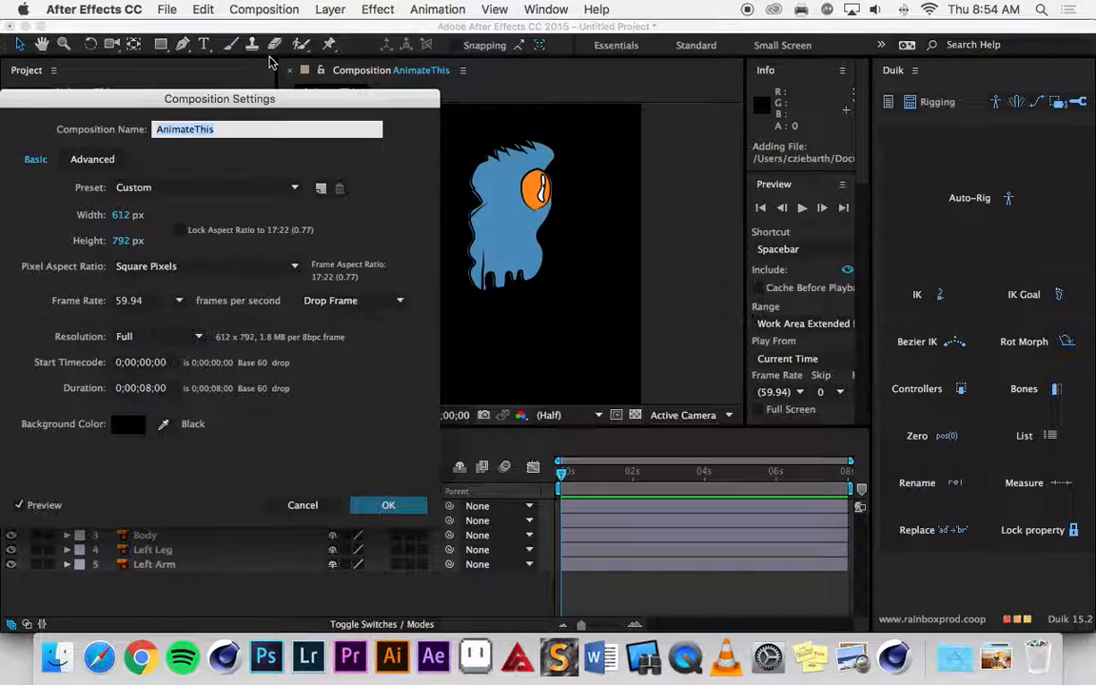
click(138, 423)
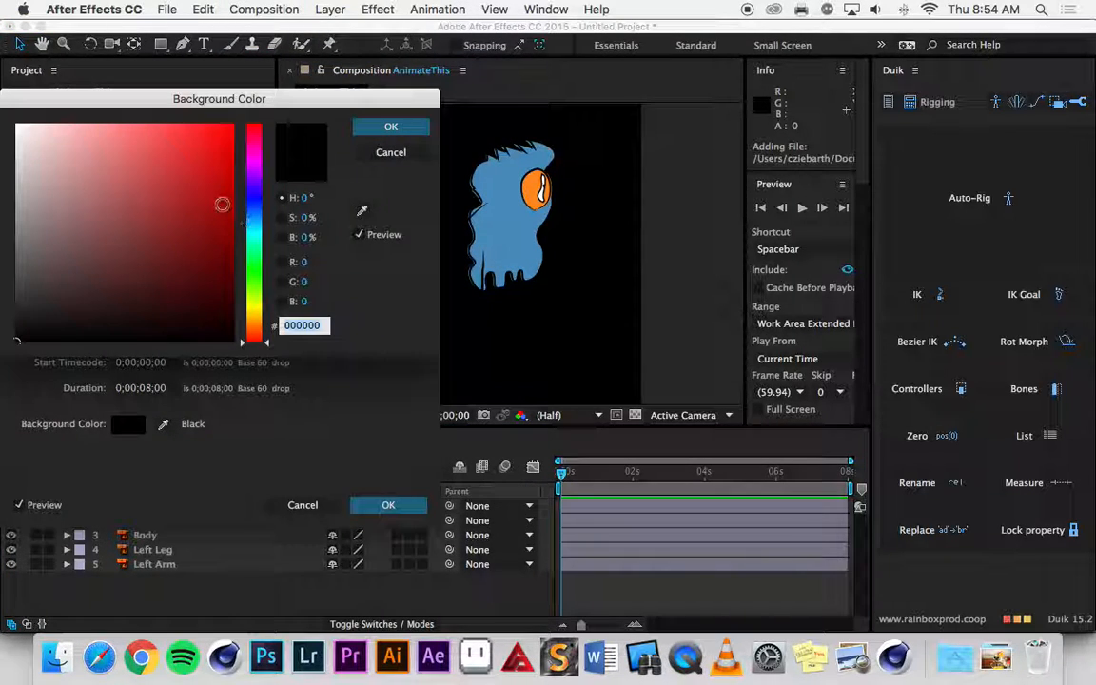
click(98, 142)
click(391, 127)
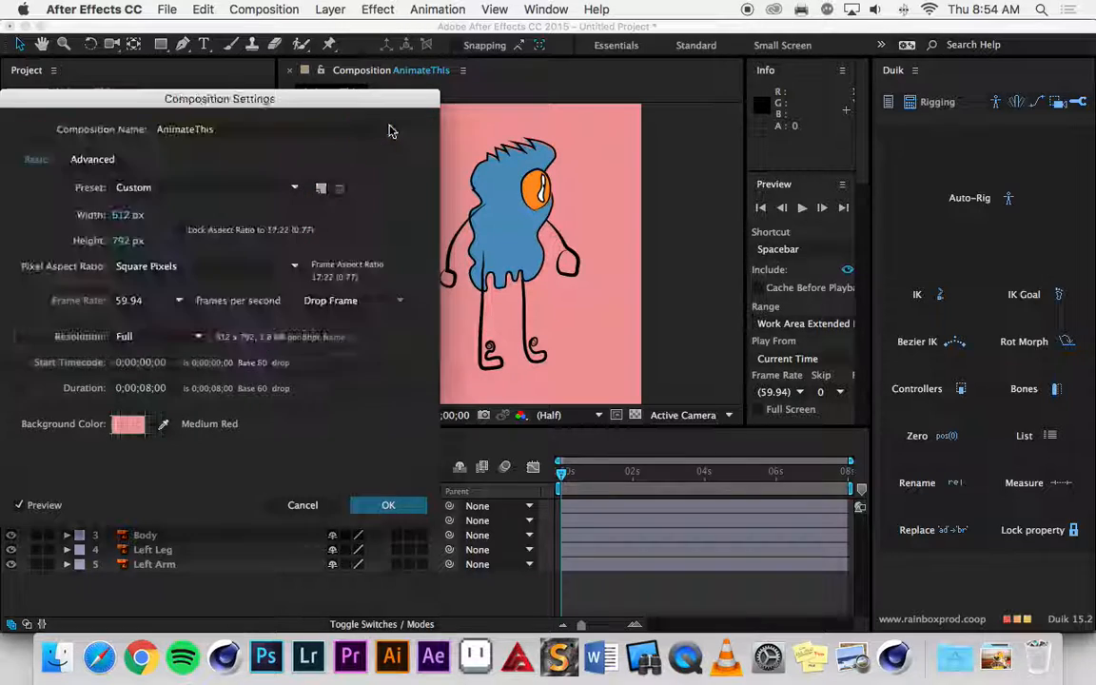
click(405, 509)
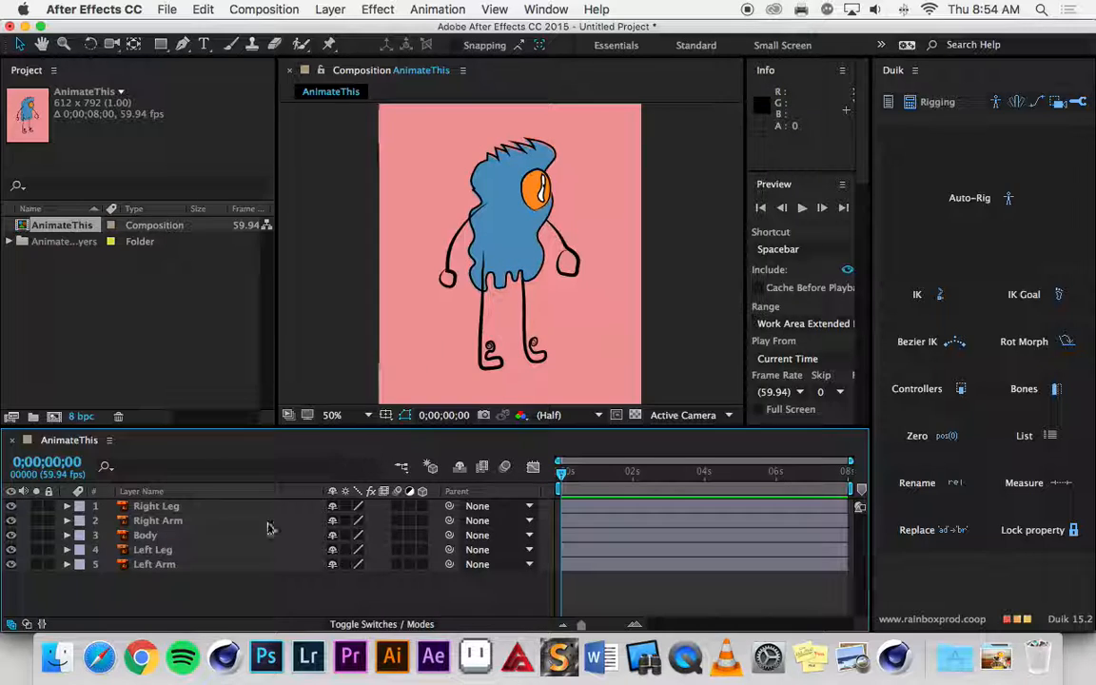
Solo the Right Leg, Right Arm, Body and Left Leg layers one at a time to examine which body part each holds.
click(157, 506)
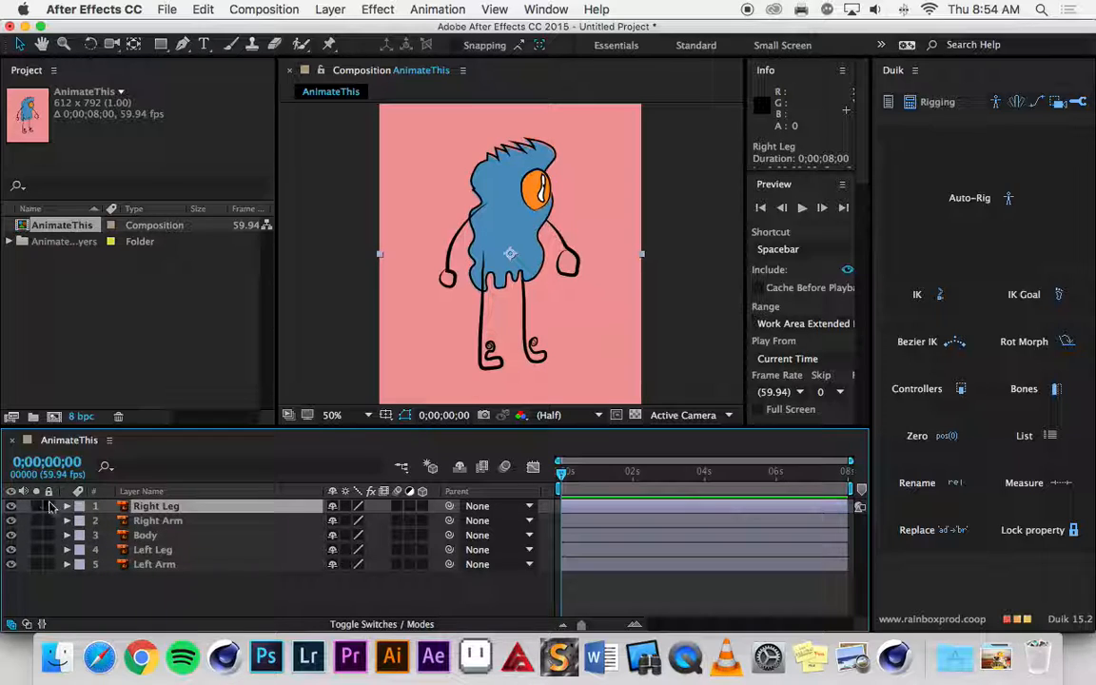
click(36, 506)
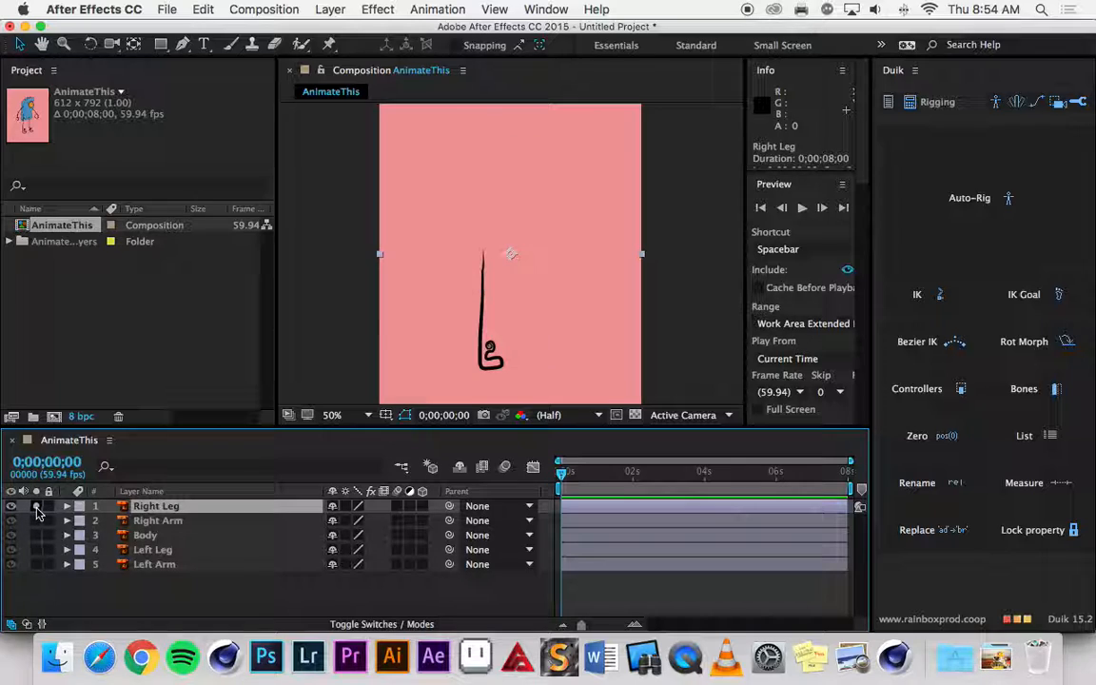
click(36, 510)
click(36, 521)
click(36, 520)
click(36, 535)
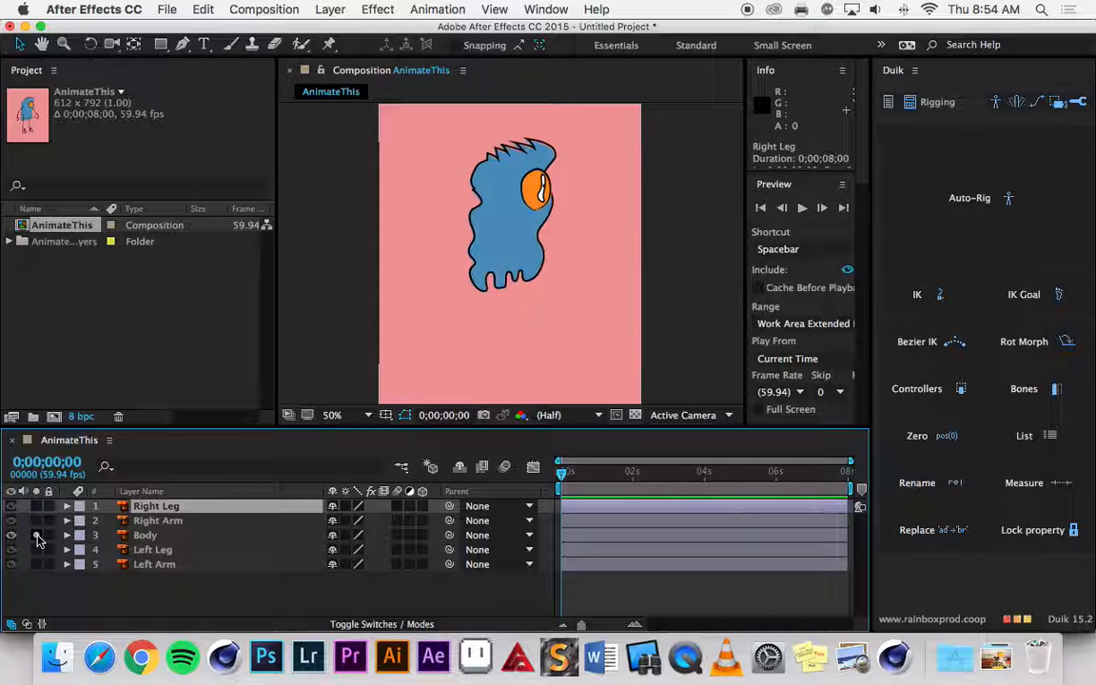
click(36, 535)
click(36, 535)
click(36, 535)
click(36, 549)
click(36, 549)
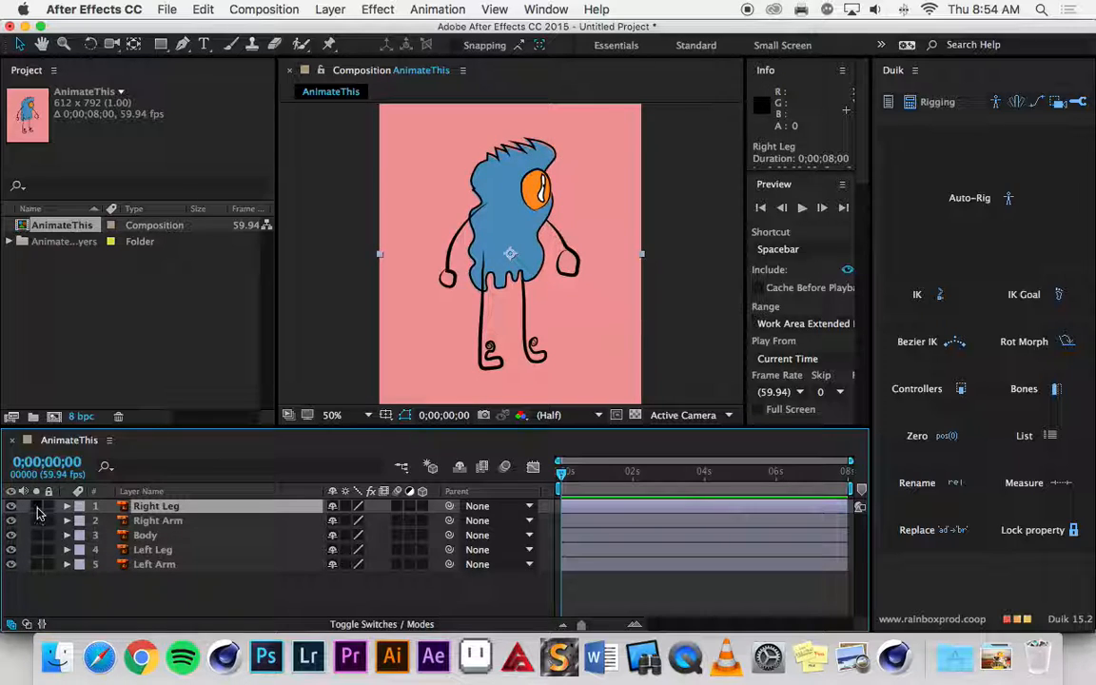
click(36, 506)
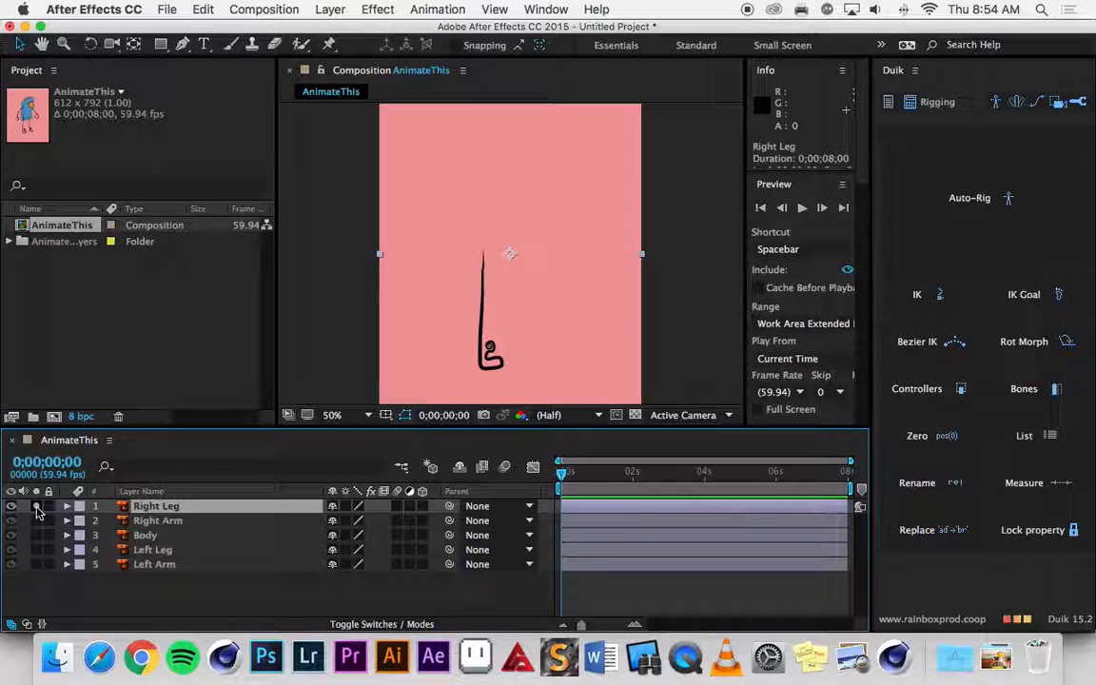
click(36, 506)
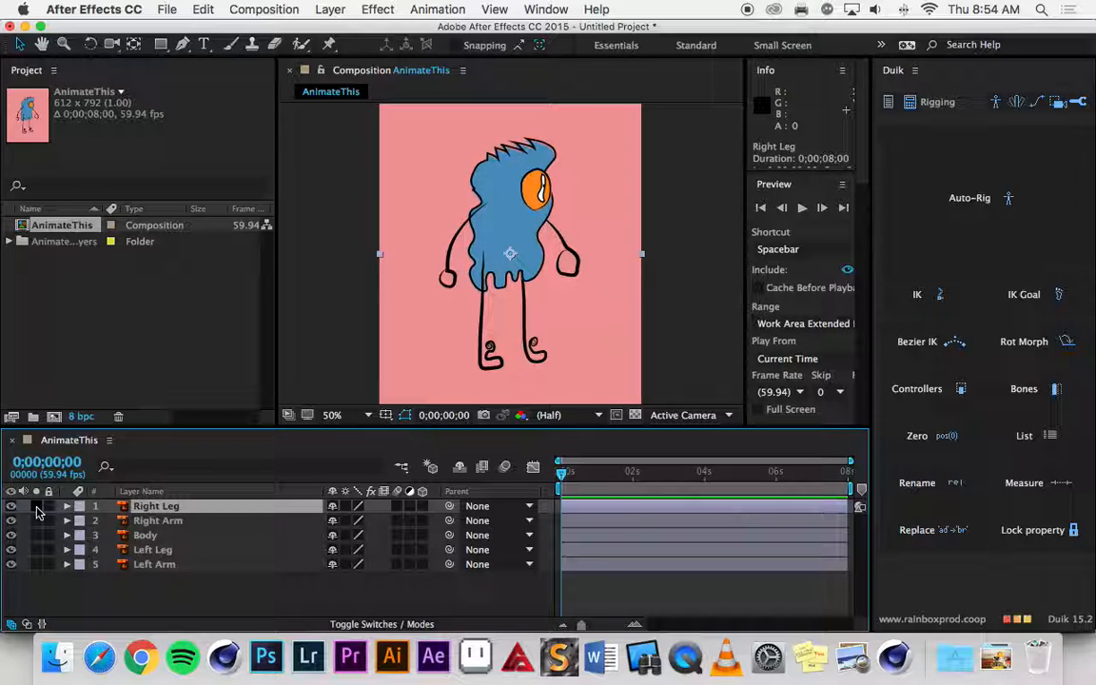
Place a puppet pin at the top of the right leg with the Puppet Pin tool.
click(329, 47)
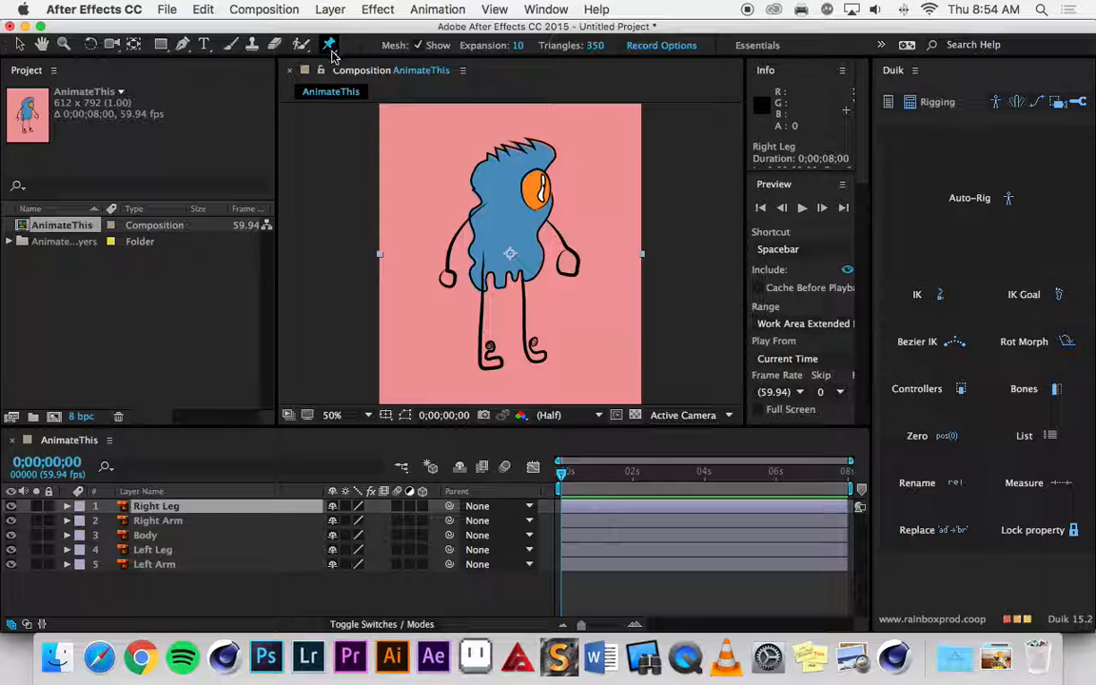
scroll(493, 268, down, 4)
scroll(492, 268, up, 6)
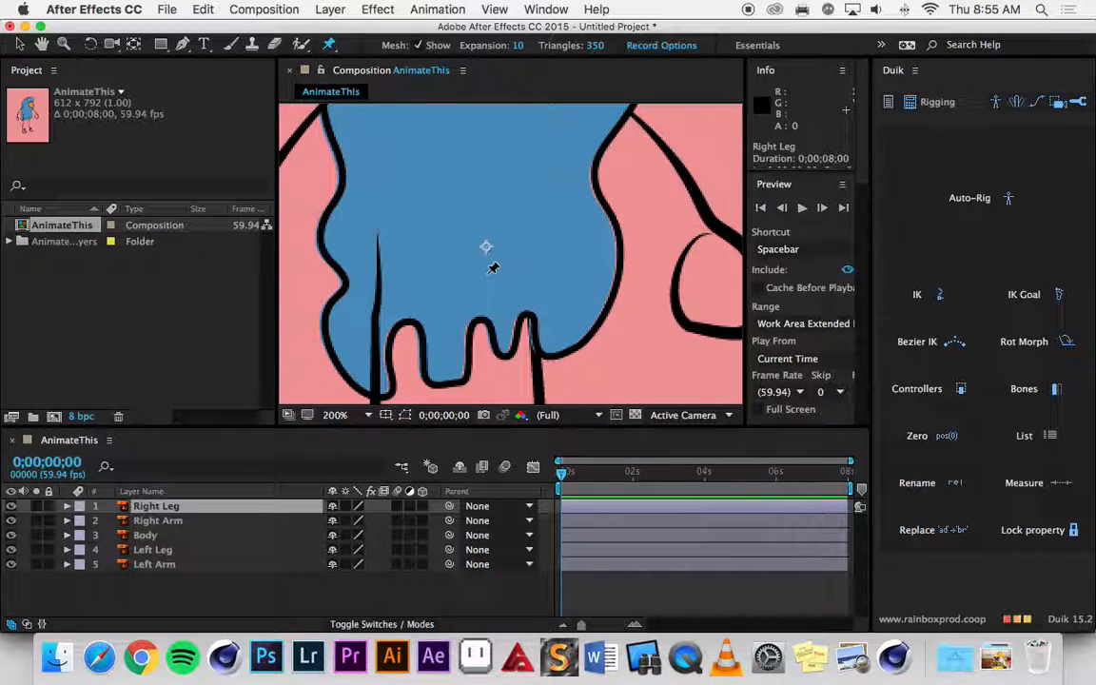
key(space)
drag(398, 246, 493, 128)
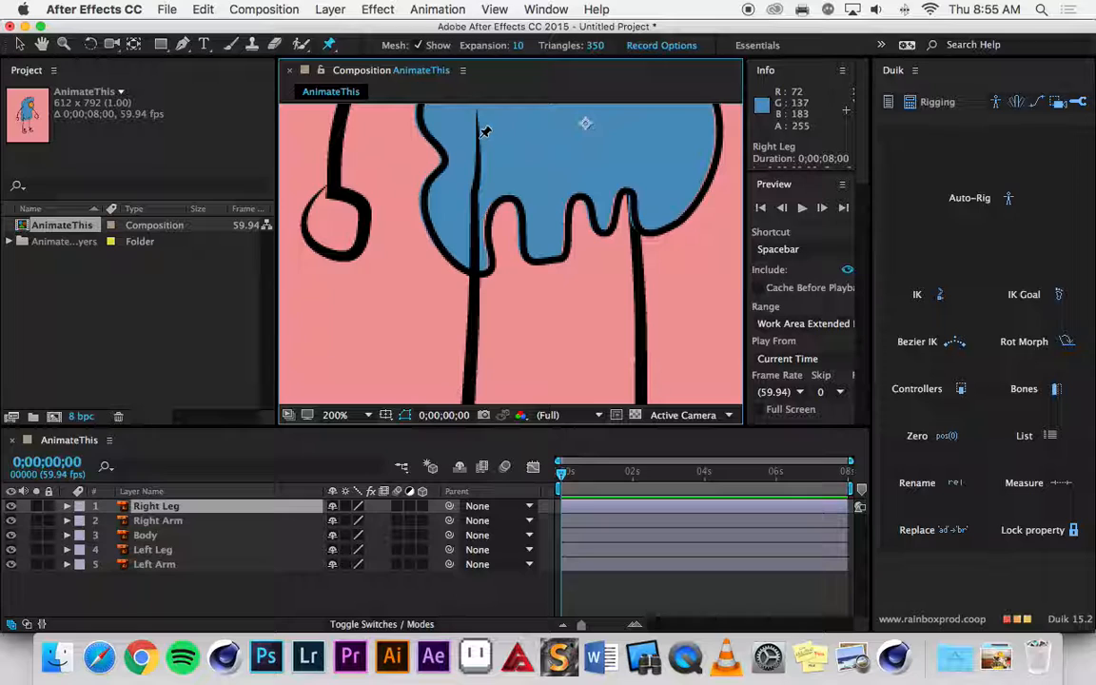
click(477, 139)
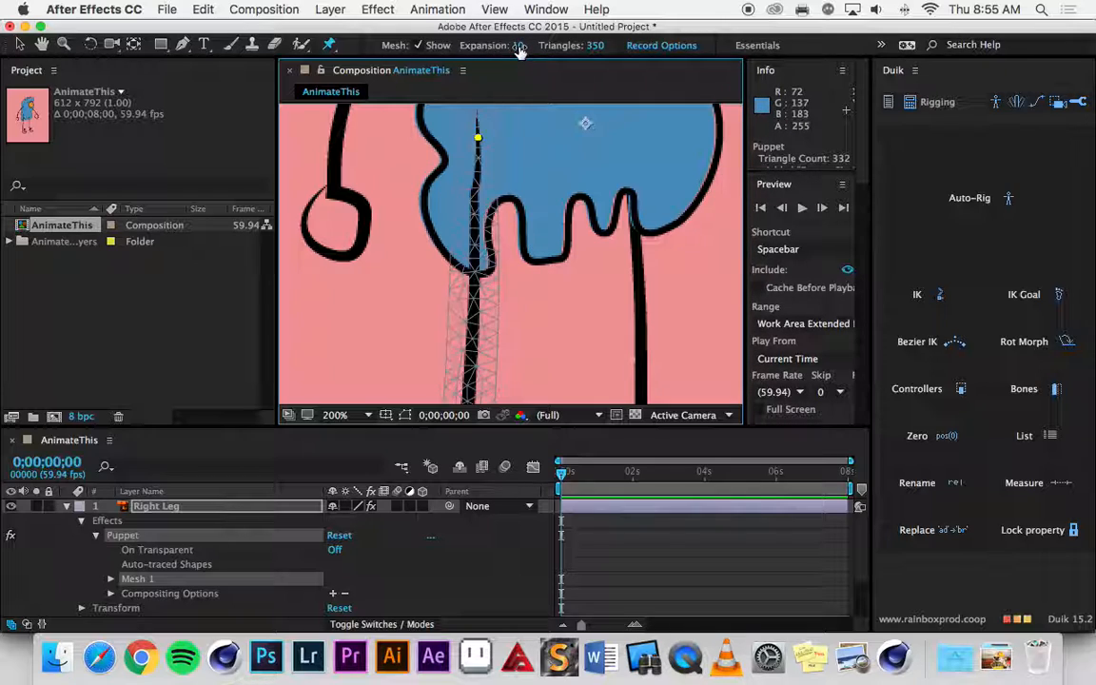
Add puppet pins at the knee and foot of the right leg, and collapse the Right Leg layer's properties.
key(space)
drag(529, 292, 531, 186)
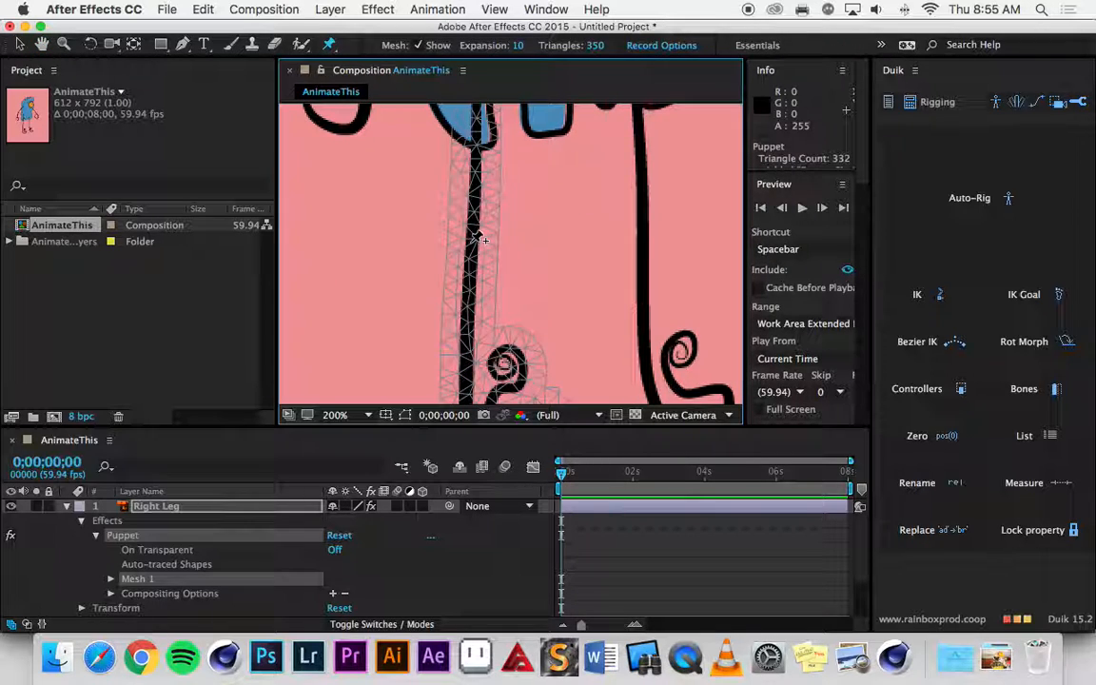
key(space)
drag(543, 306, 535, 169)
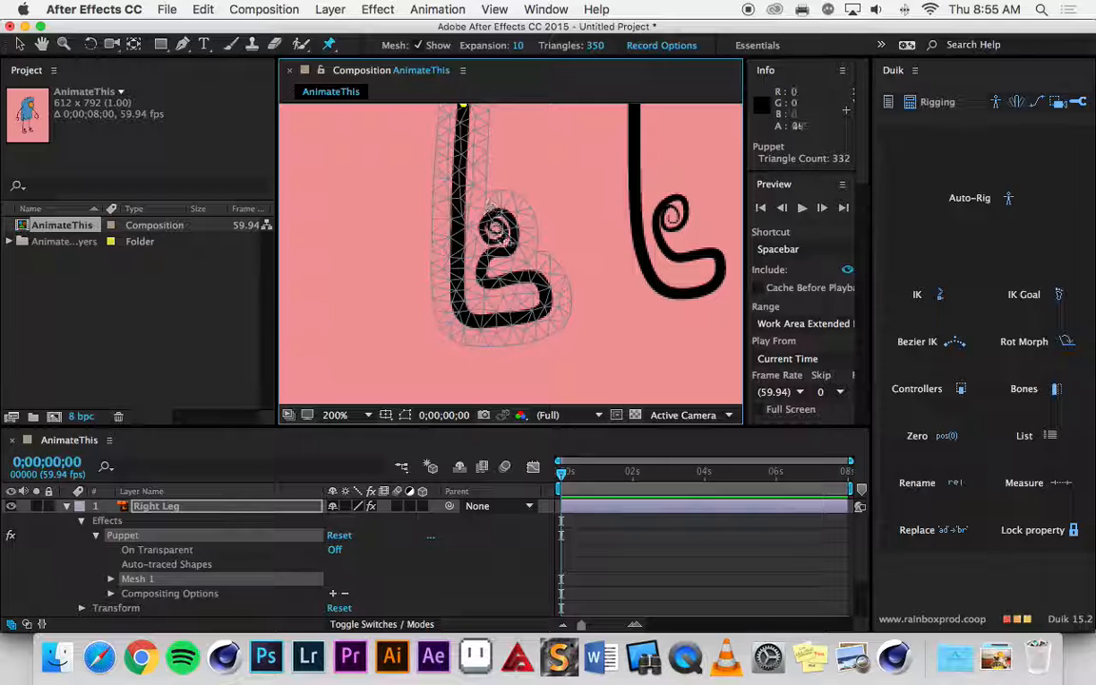
click(496, 269)
click(66, 506)
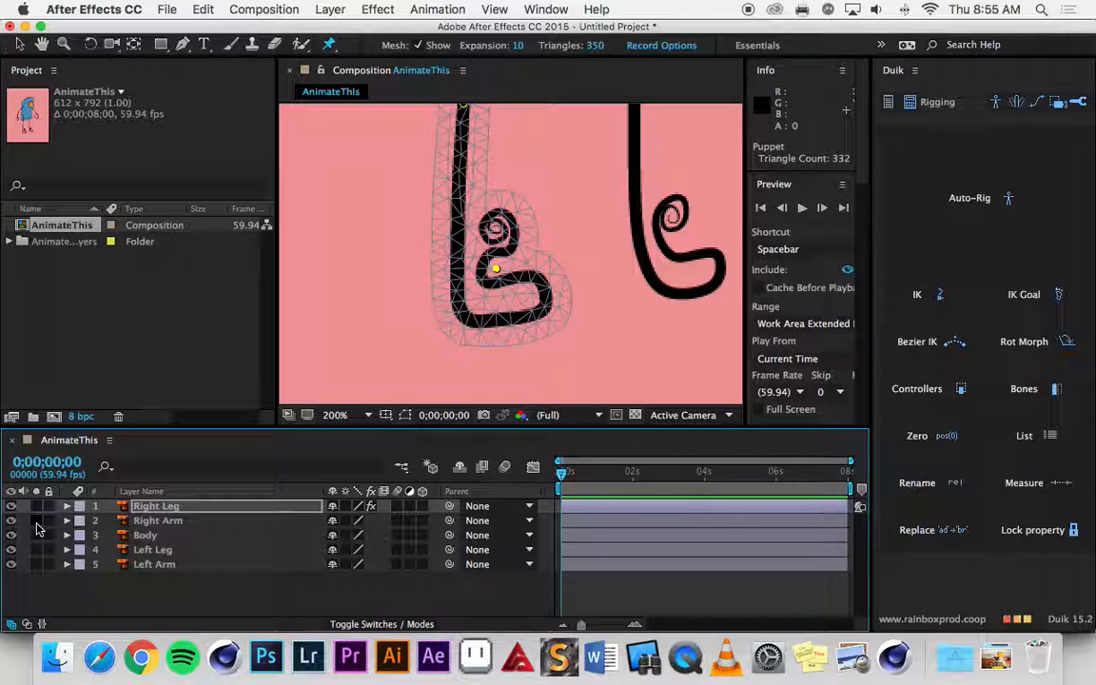
Solo the Right Arm layer and place a puppet pin at the shoulder end of the arm.
click(36, 521)
key(h)
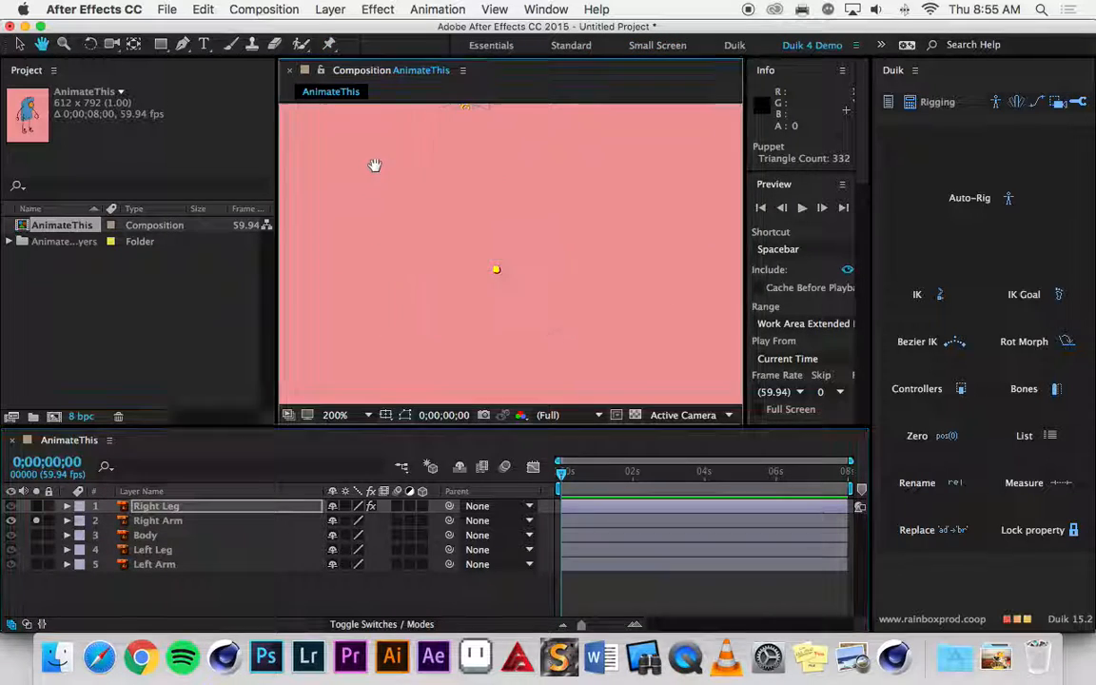
drag(546, 127, 466, 287)
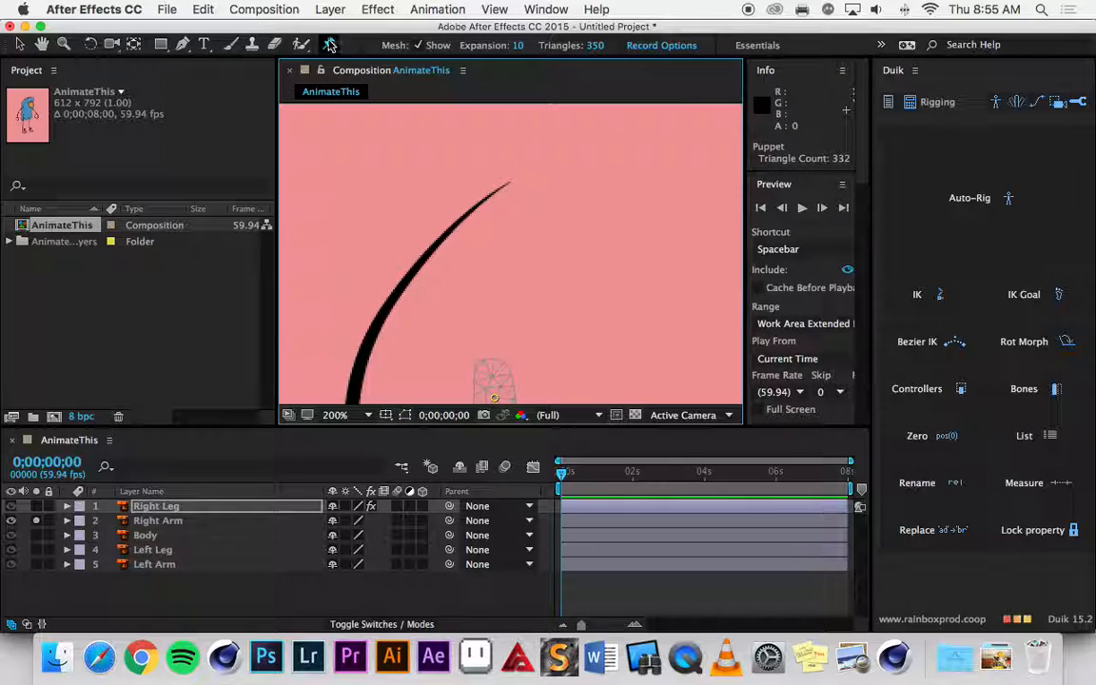
click(495, 198)
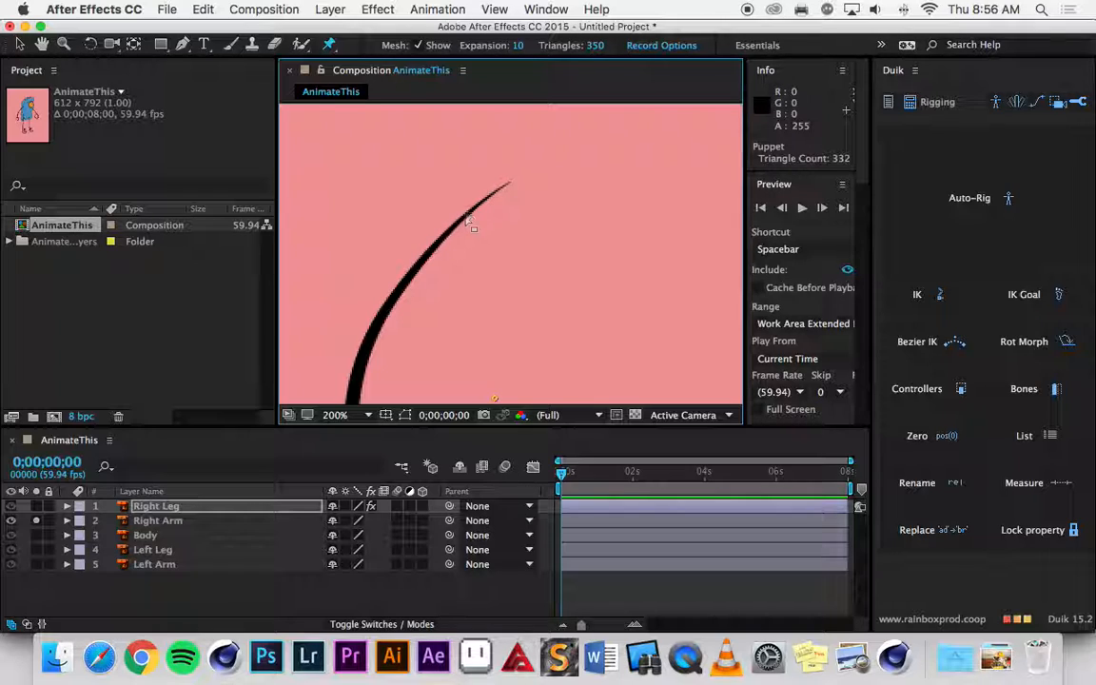
click(149, 523)
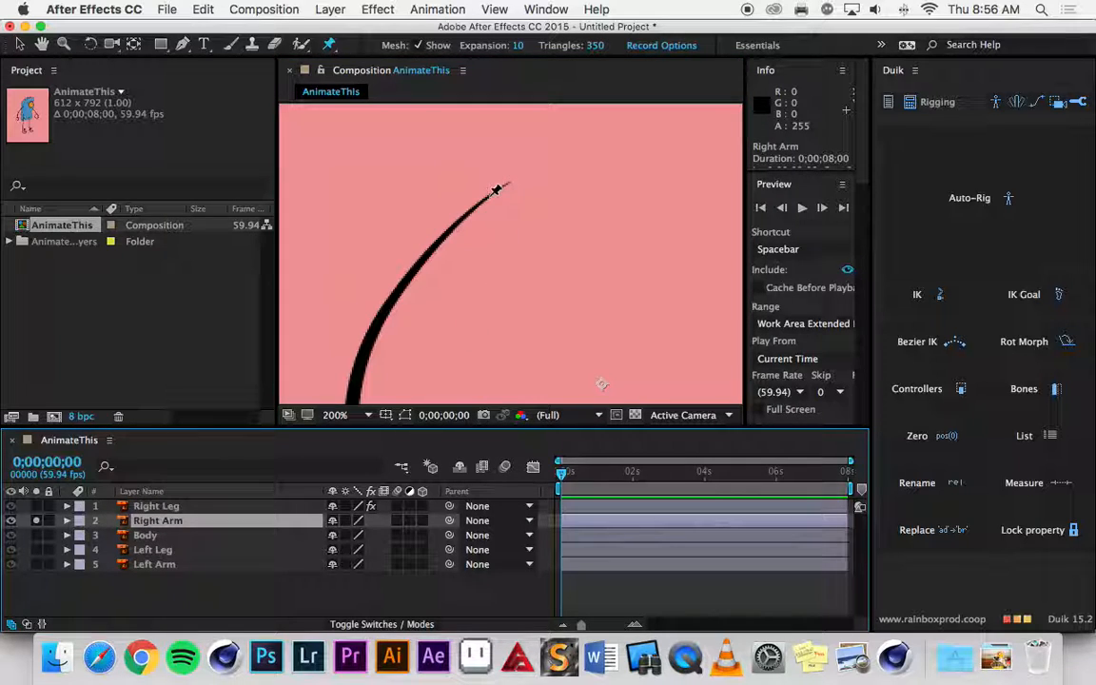
click(495, 191)
Add puppet pins at the elbow and in the hand of the right arm.
key(h)
drag(447, 306, 521, 191)
key(super+p)
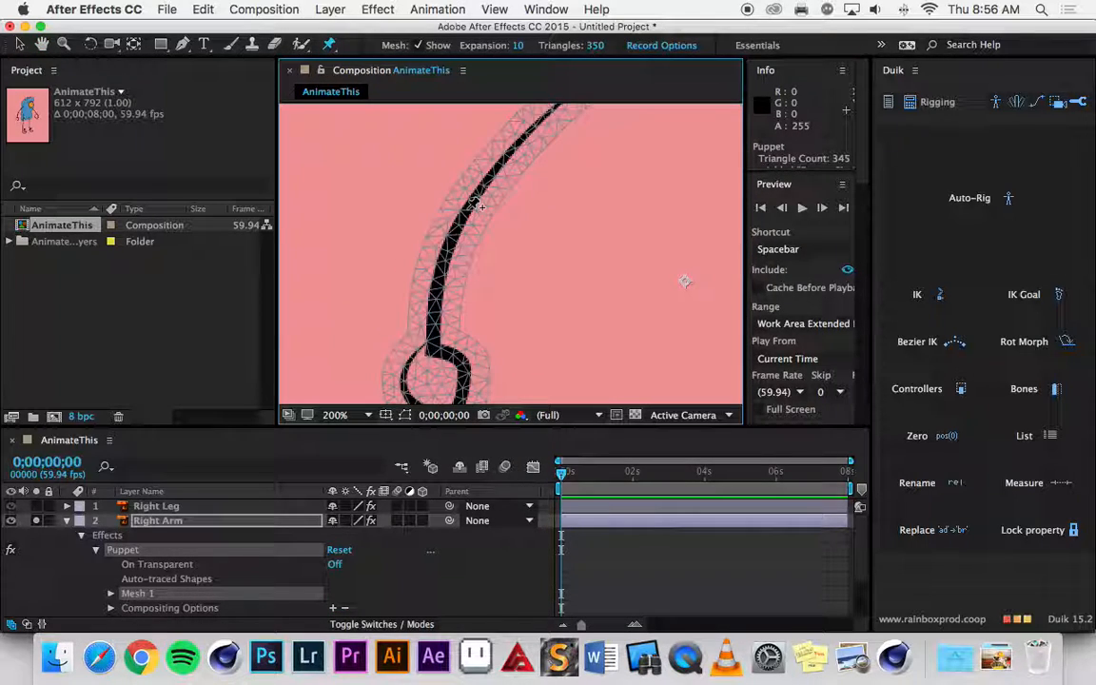
click(468, 208)
key(h)
drag(506, 292, 519, 182)
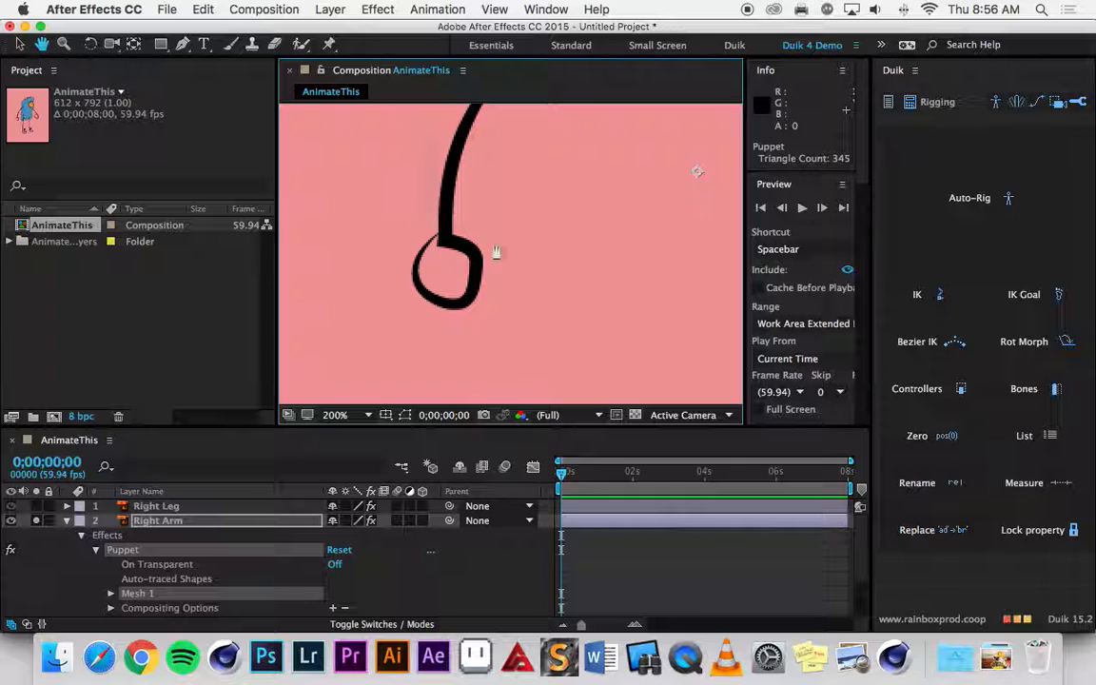
key(super+p)
click(446, 272)
Turn off solo on the Right Arm layer to show the whole character, and collapse the layer's properties.
key(comma)
key(comma)
key(comma)
key(comma)
key(comma)
key(comma)
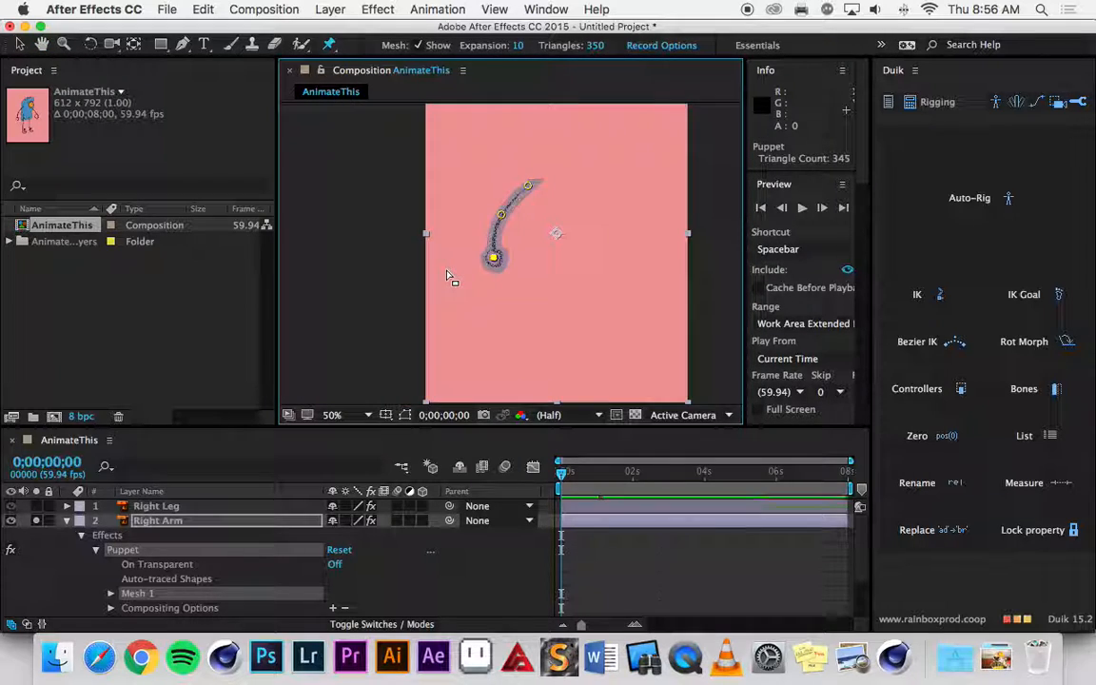
click(38, 521)
click(67, 520)
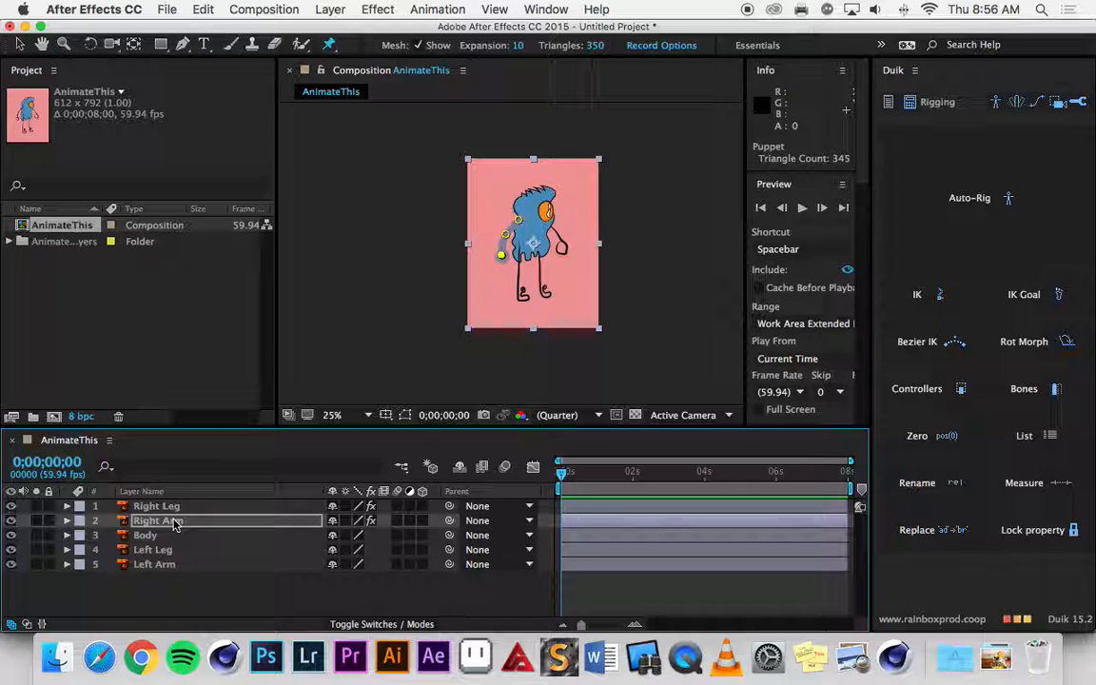
Place three puppet pins down the centre of the Body layer, at the head, middle and lower torso, and collapse its properties.
click(159, 506)
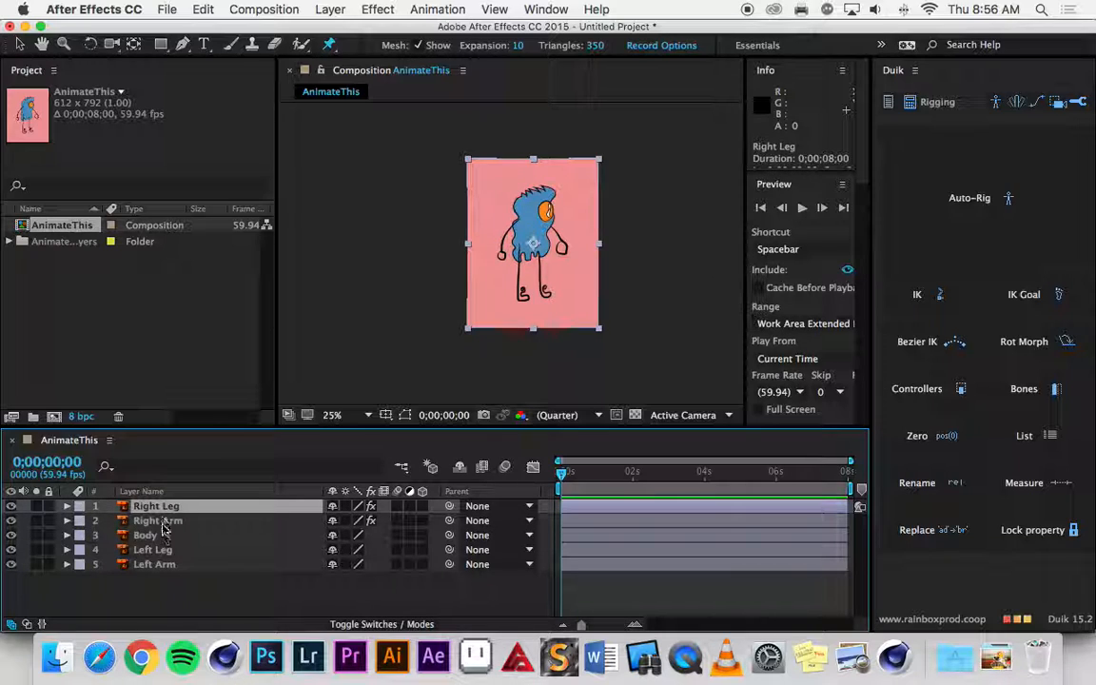
click(148, 534)
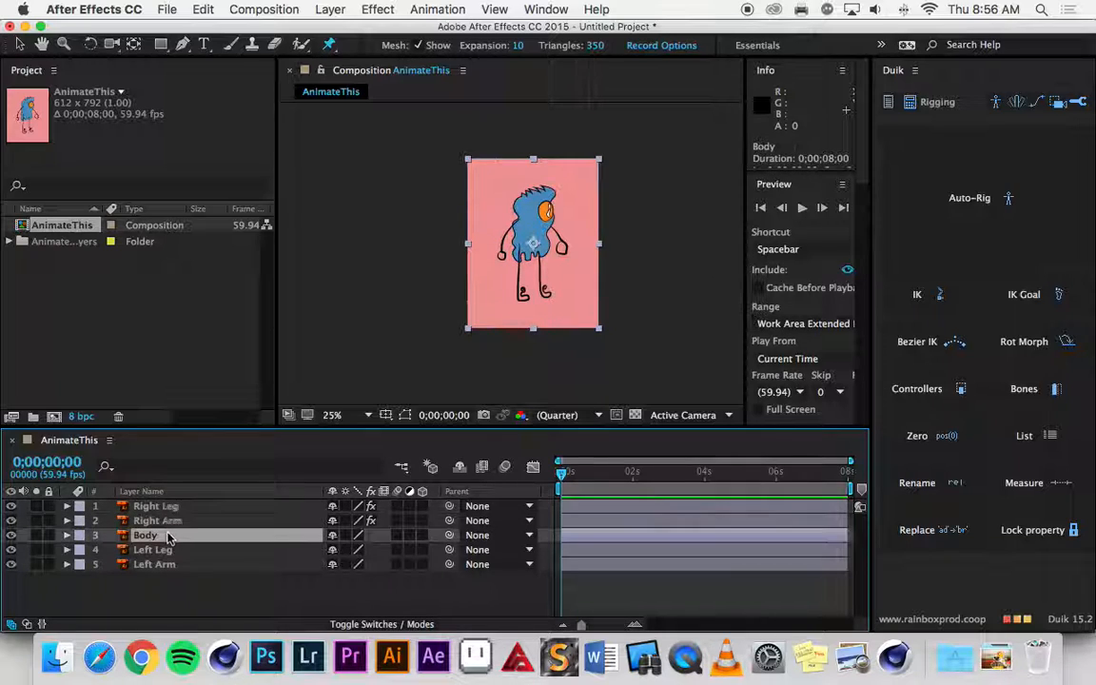
drag(523, 245, 466, 295)
scroll(505, 268, up, 4)
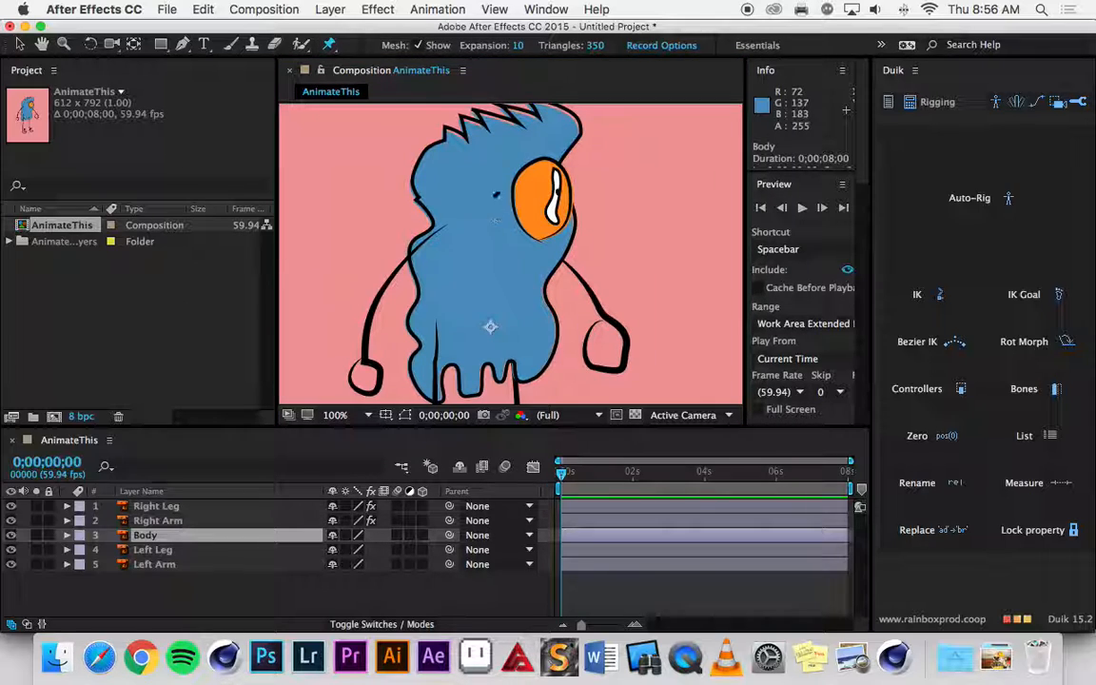
click(494, 154)
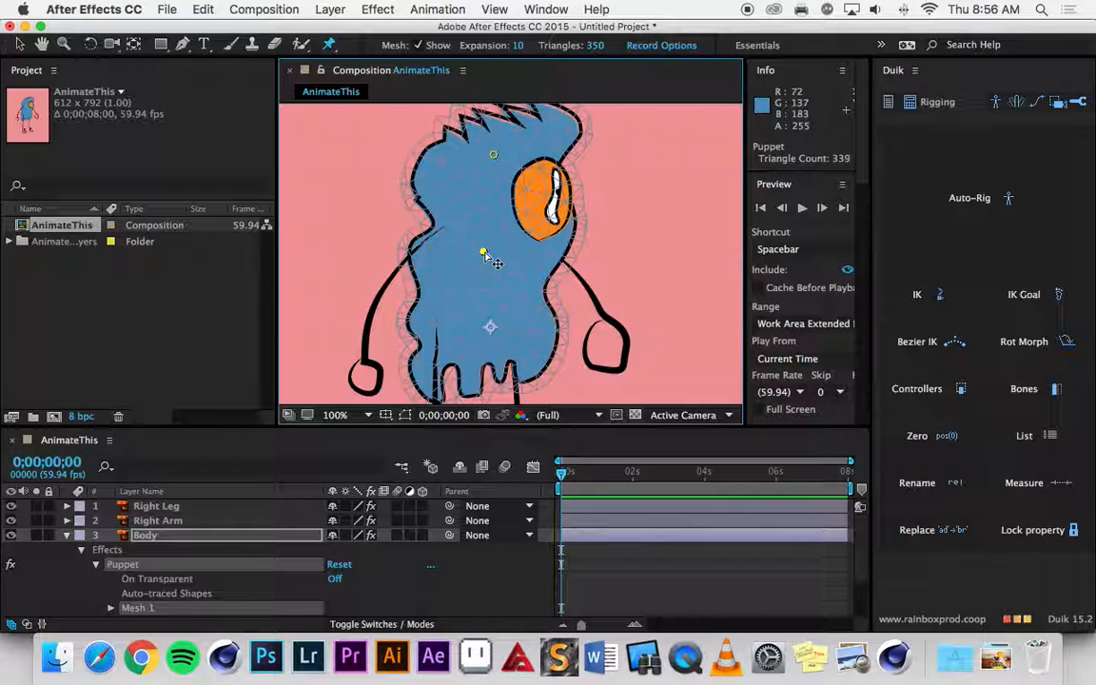
click(483, 348)
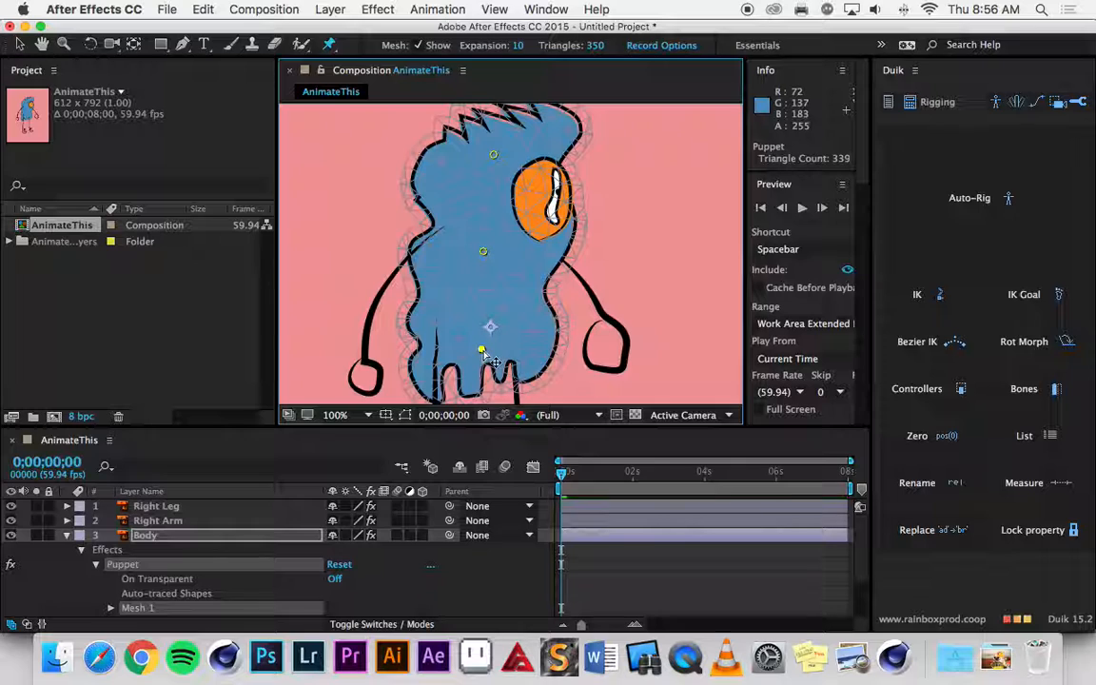
click(68, 536)
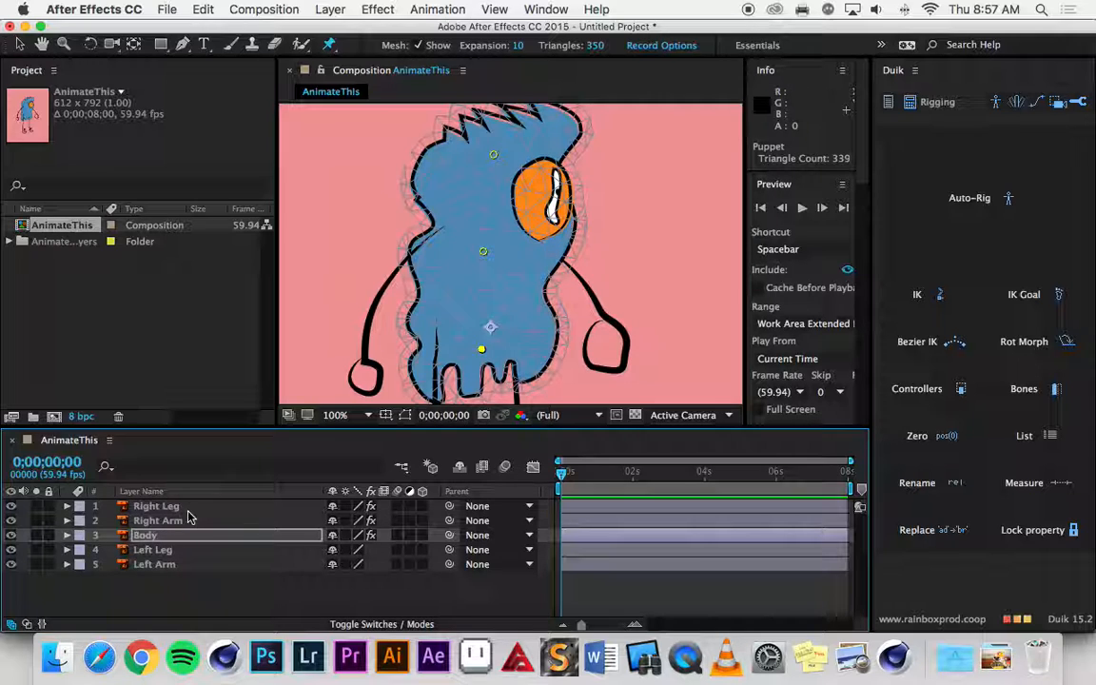
Solo the Left Leg layer and place a puppet pin at the upper end of the leg.
click(36, 550)
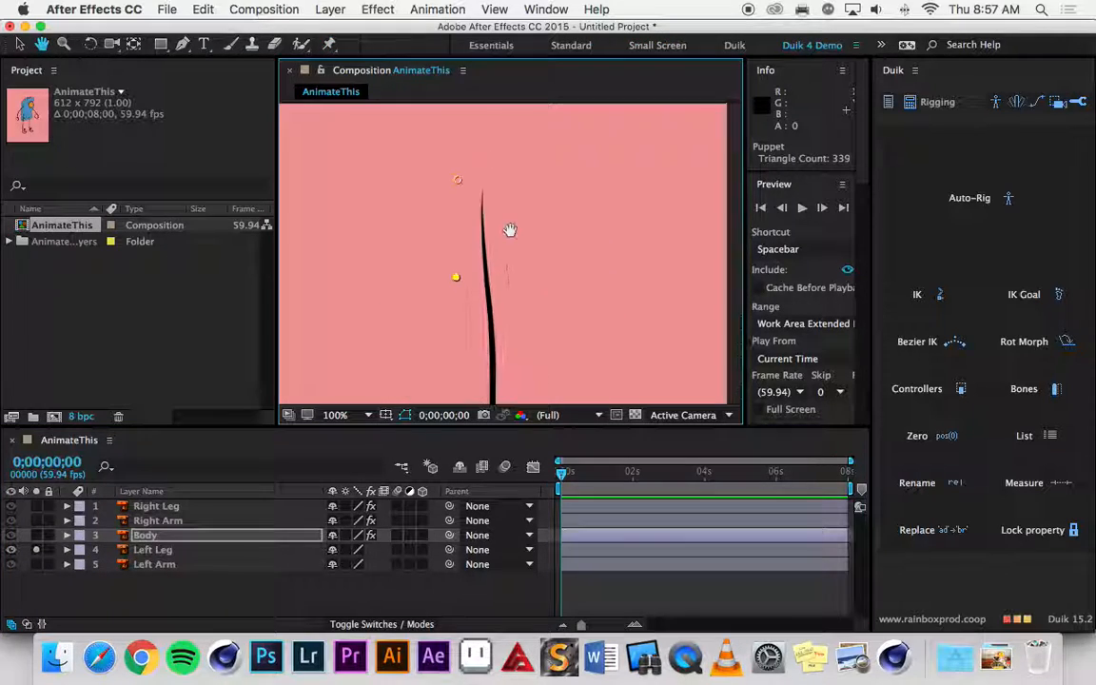
click(153, 550)
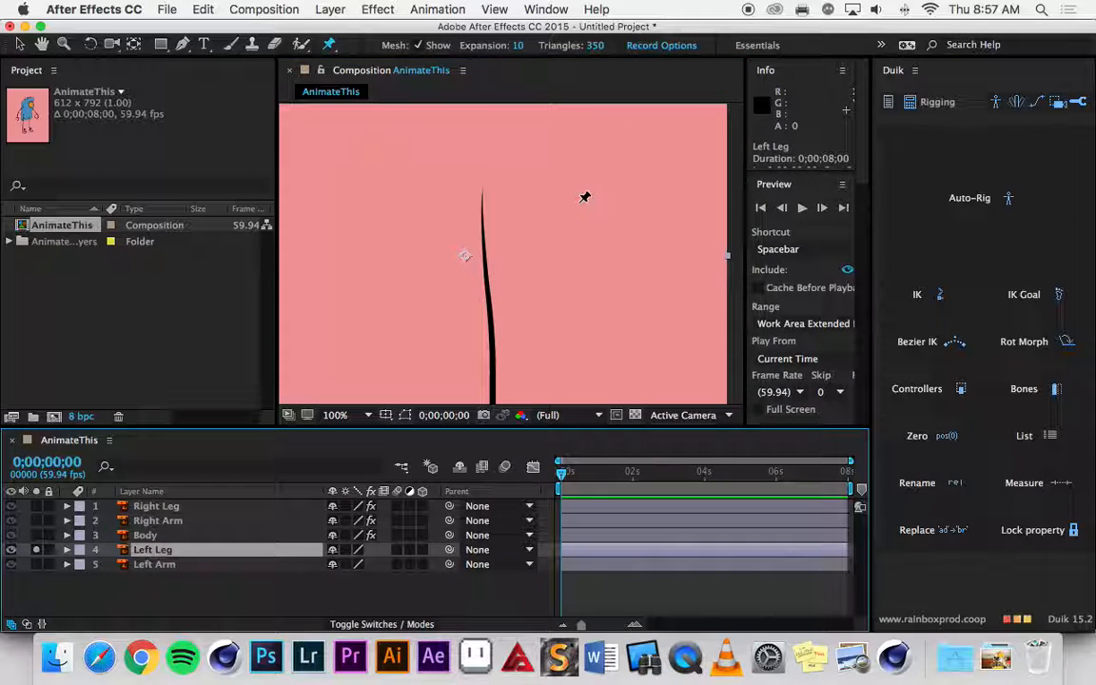
click(481, 211)
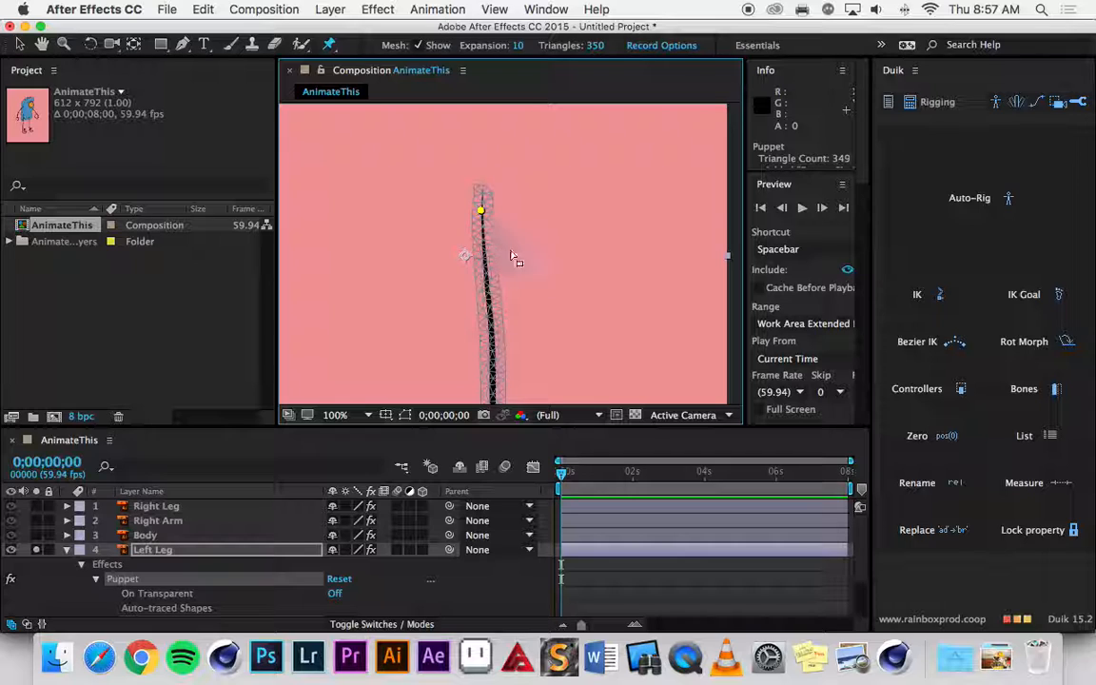
Add puppet pins at the knee and foot of the left leg, and collapse the Left Leg layer's properties.
drag(565, 342, 549, 213)
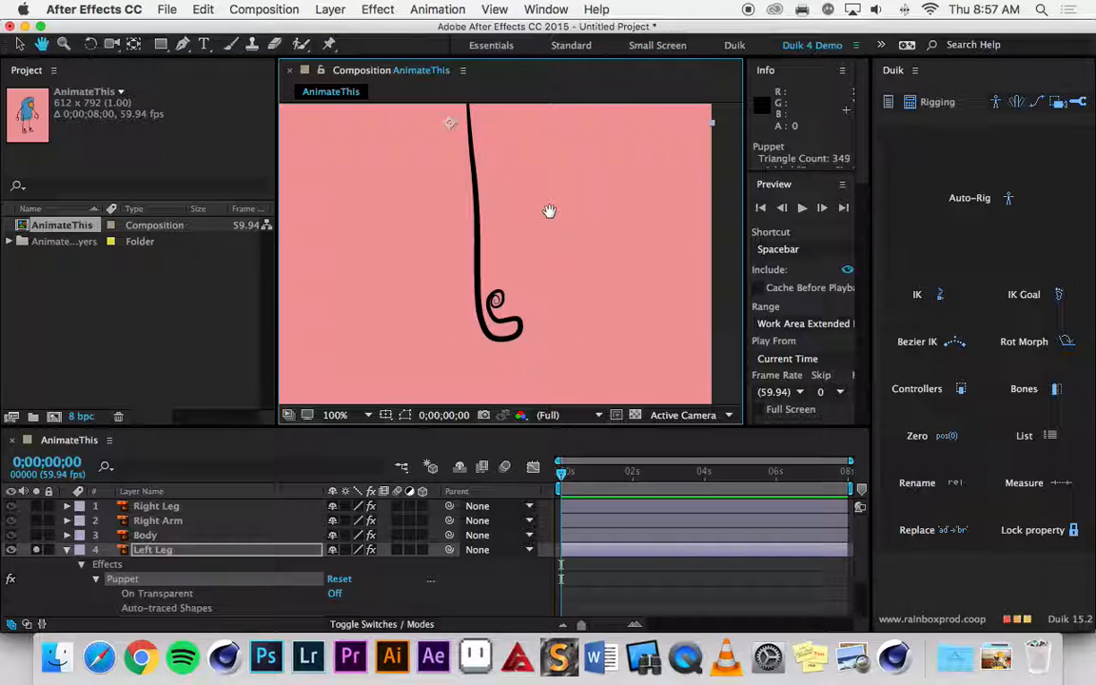
click(480, 186)
drag(562, 276, 557, 215)
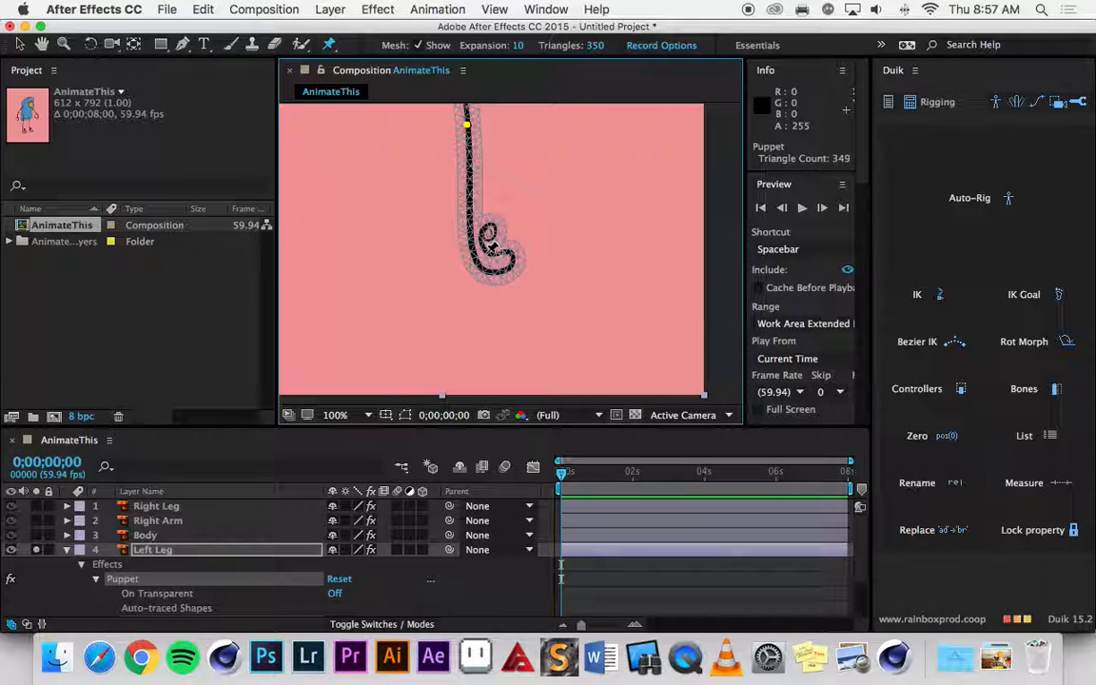
click(485, 252)
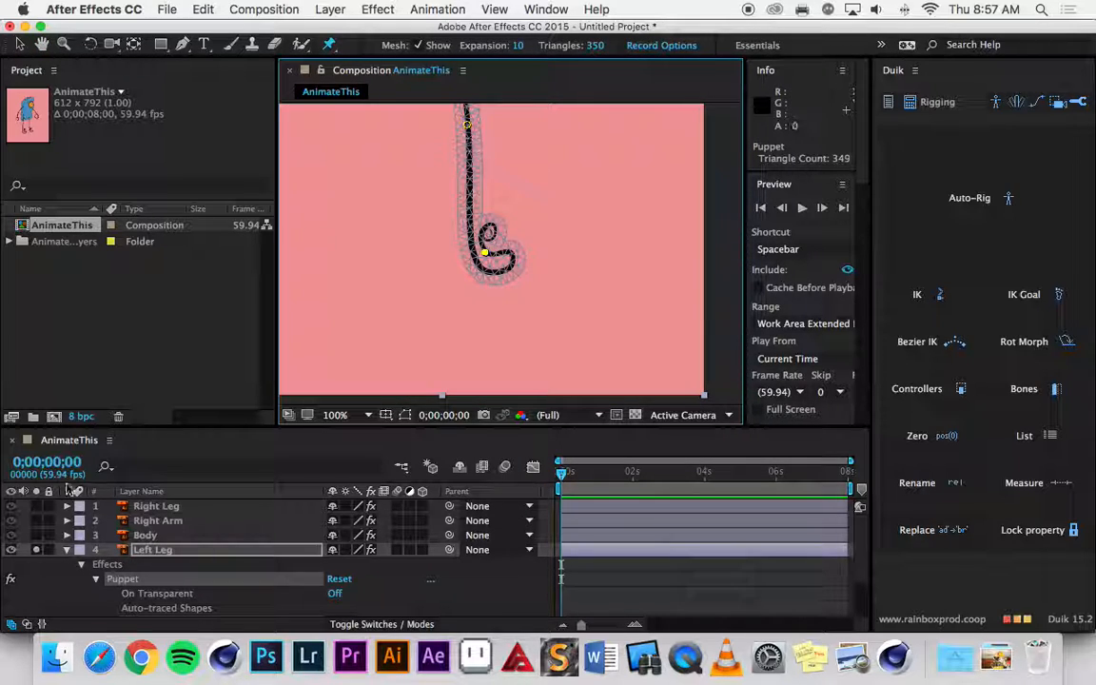
click(67, 551)
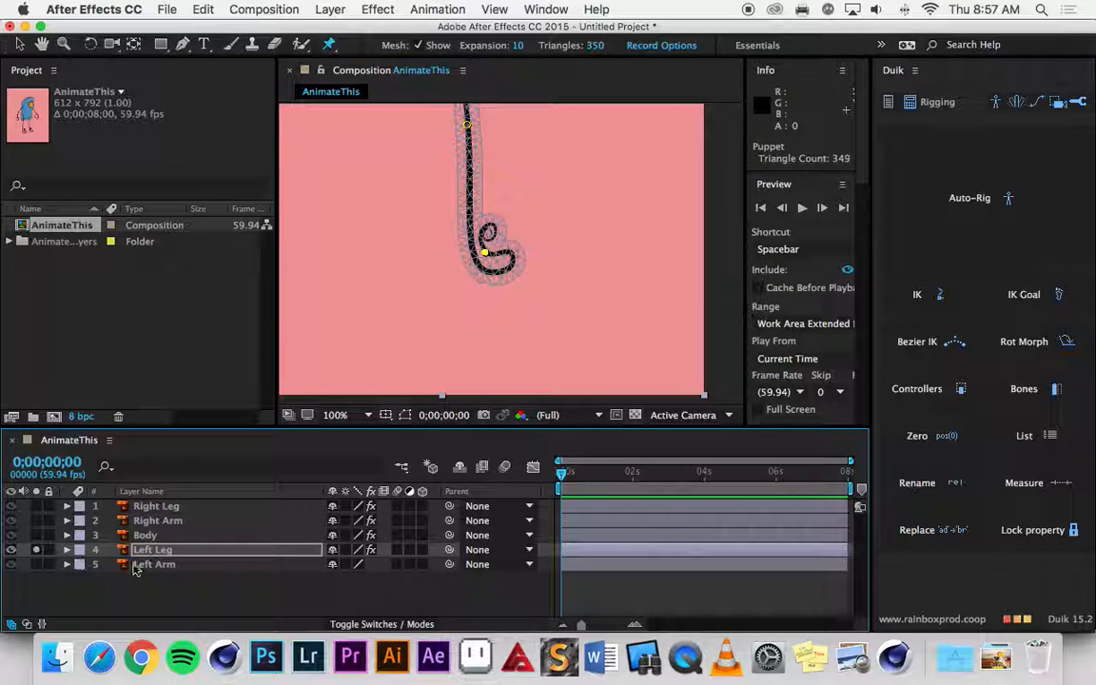
Solo the Left Arm layer instead of the Left Leg layer.
click(157, 564)
click(36, 564)
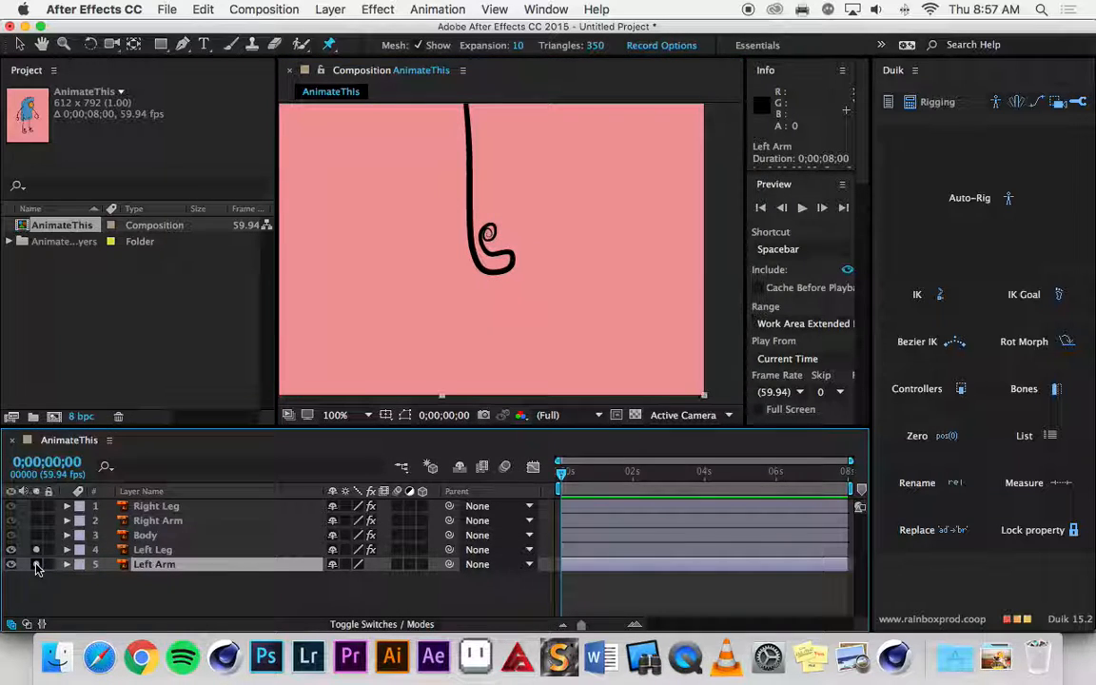
click(36, 549)
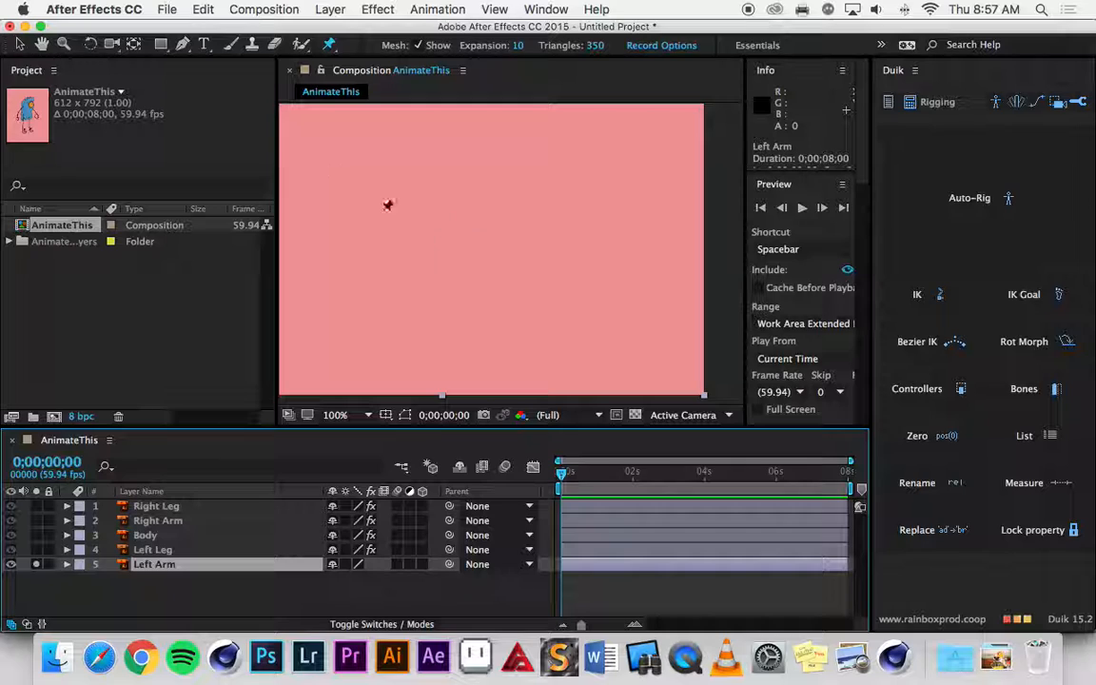
Place puppet pins at the shoulder, the elbow and in the hand of the left arm.
key(comma)
key(comma)
key(h)
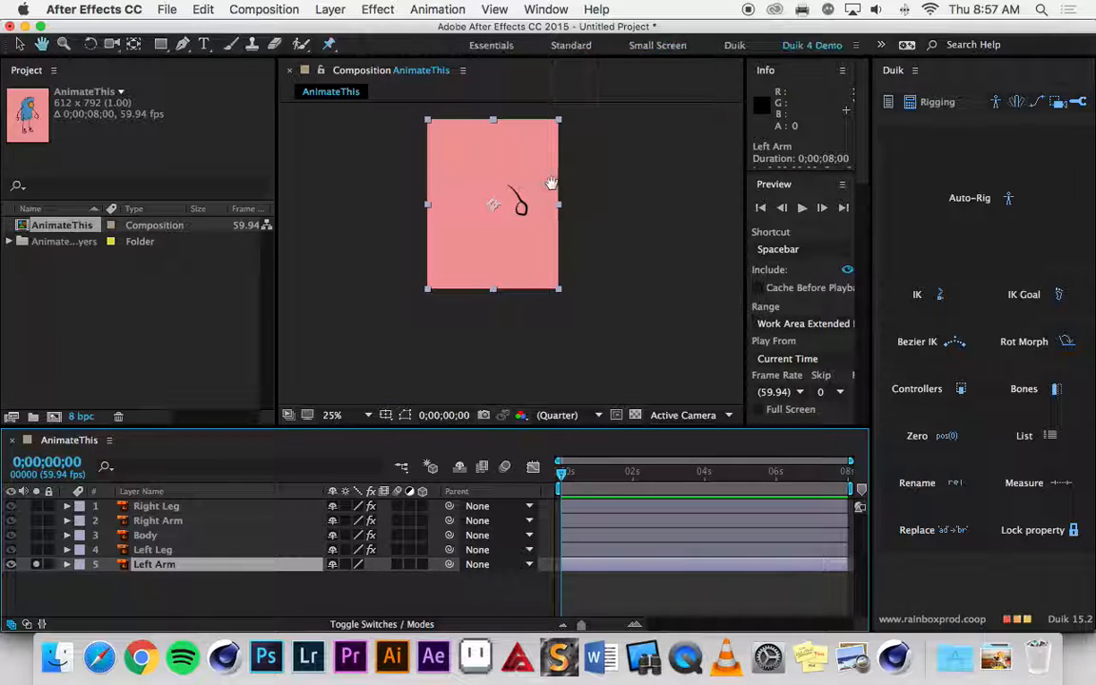
key(period)
key(period)
key(space)
drag(556, 208, 538, 341)
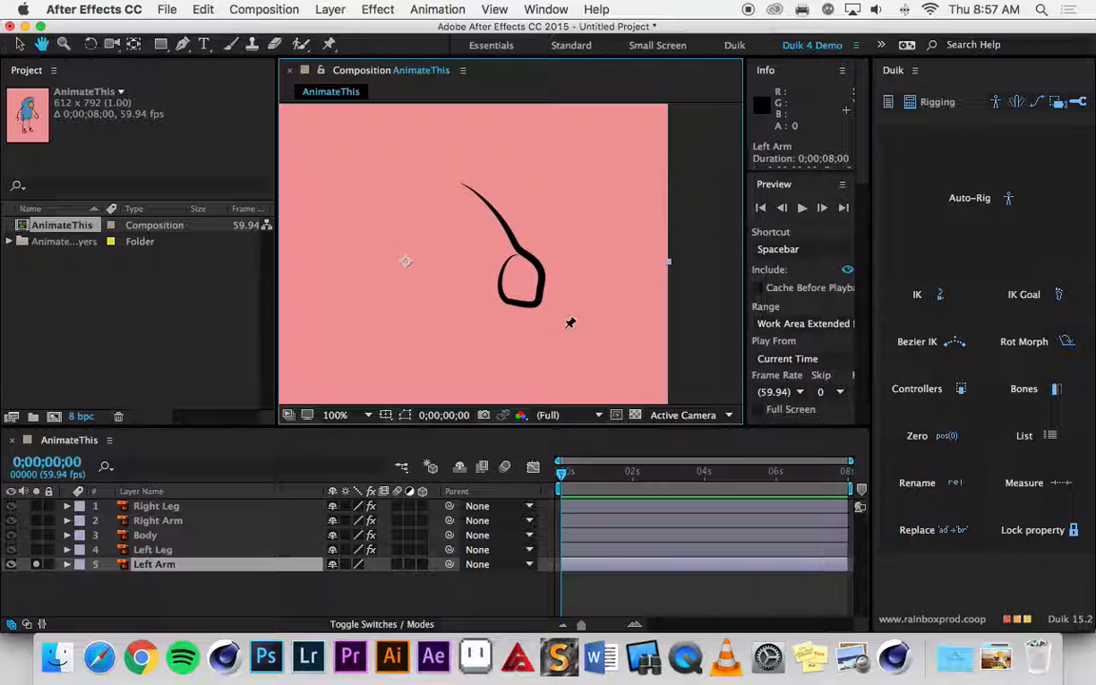
click(468, 184)
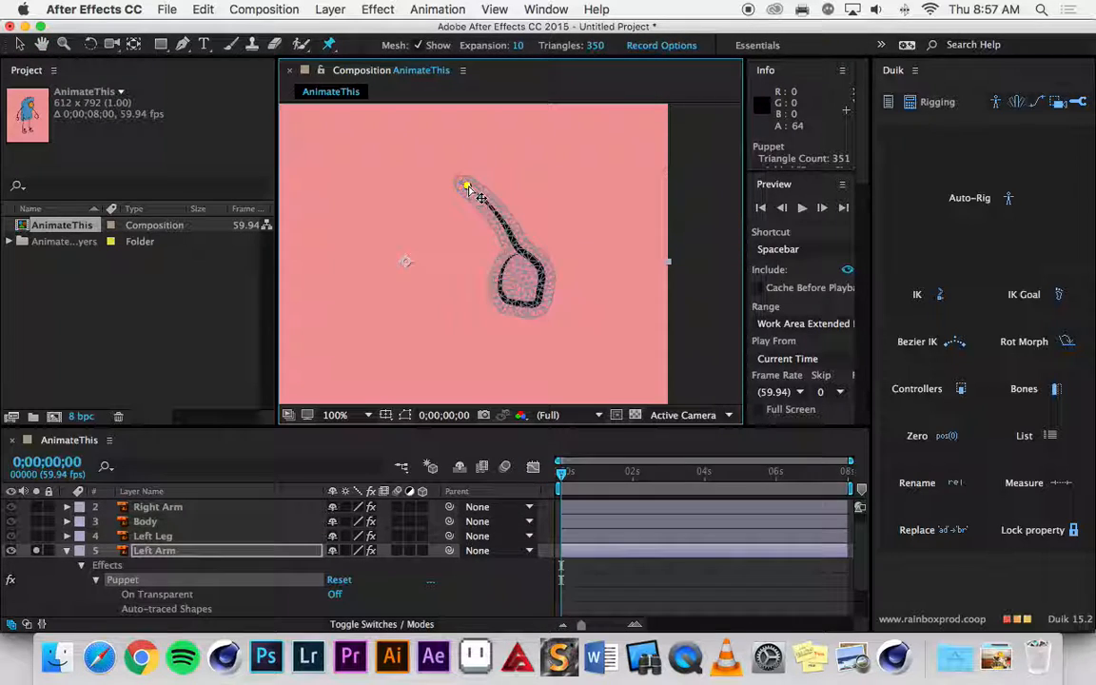
click(505, 224)
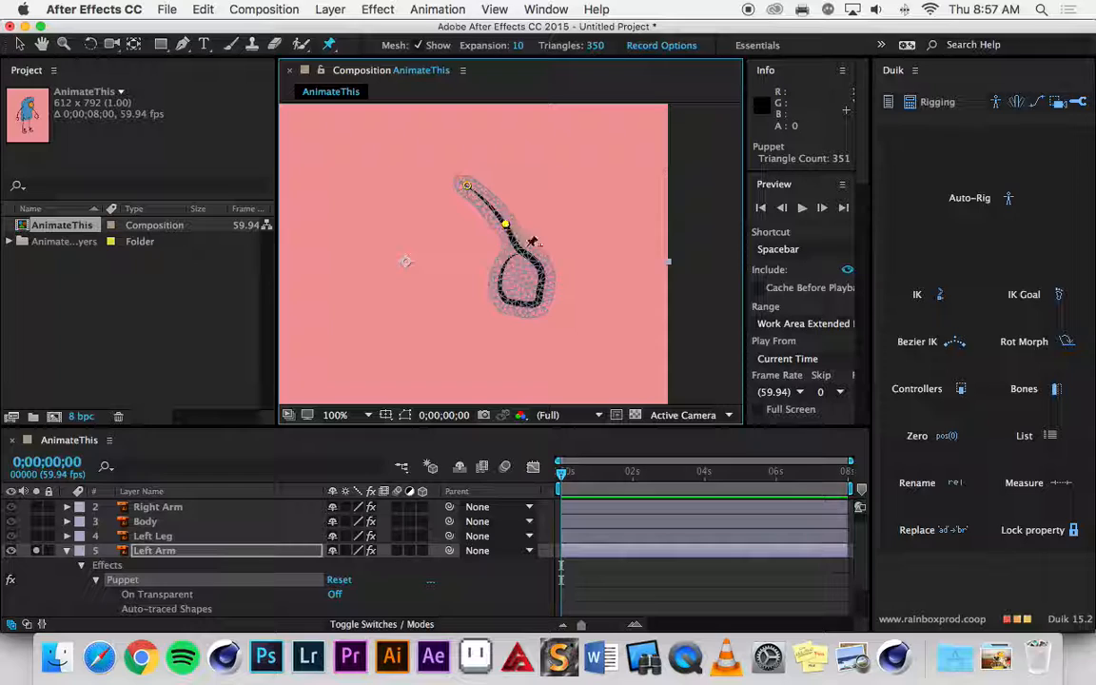
click(521, 282)
Collapse the Left Arm layer's properties and turn off its solo to show the whole character.
click(66, 551)
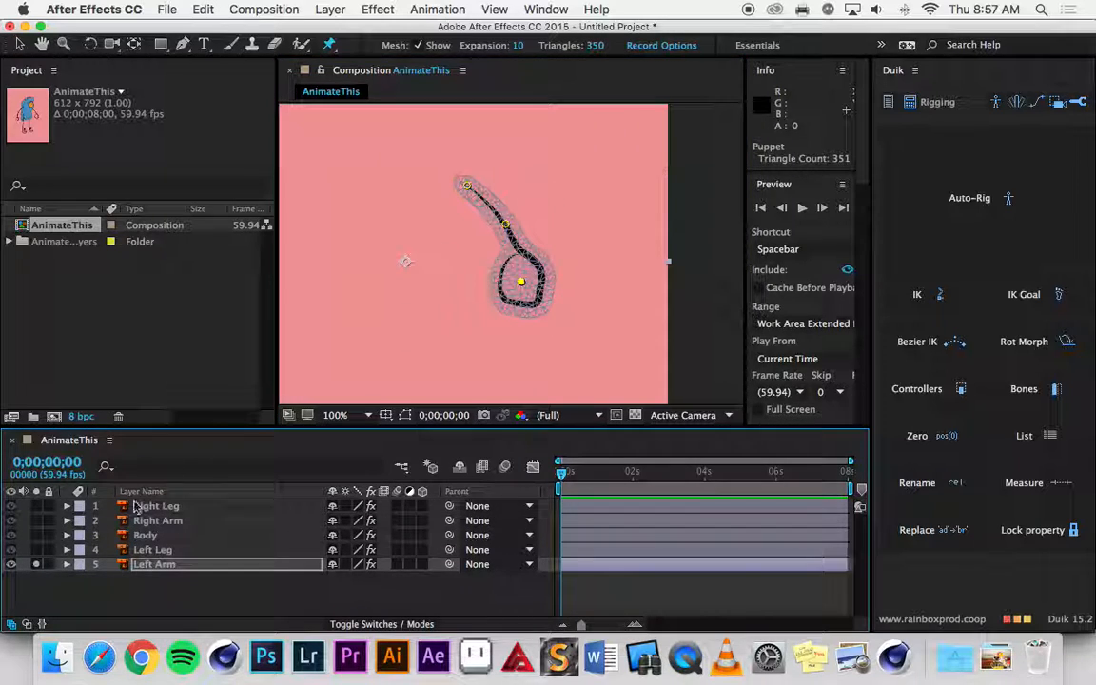
click(37, 564)
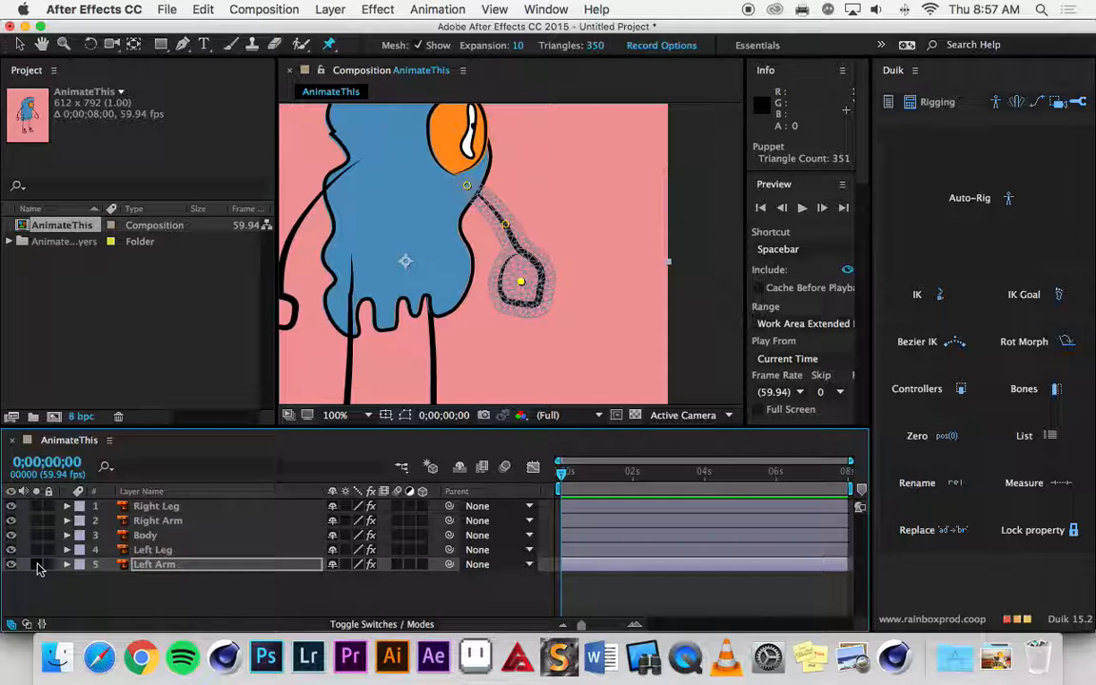
scroll(326, 284, down, 1)
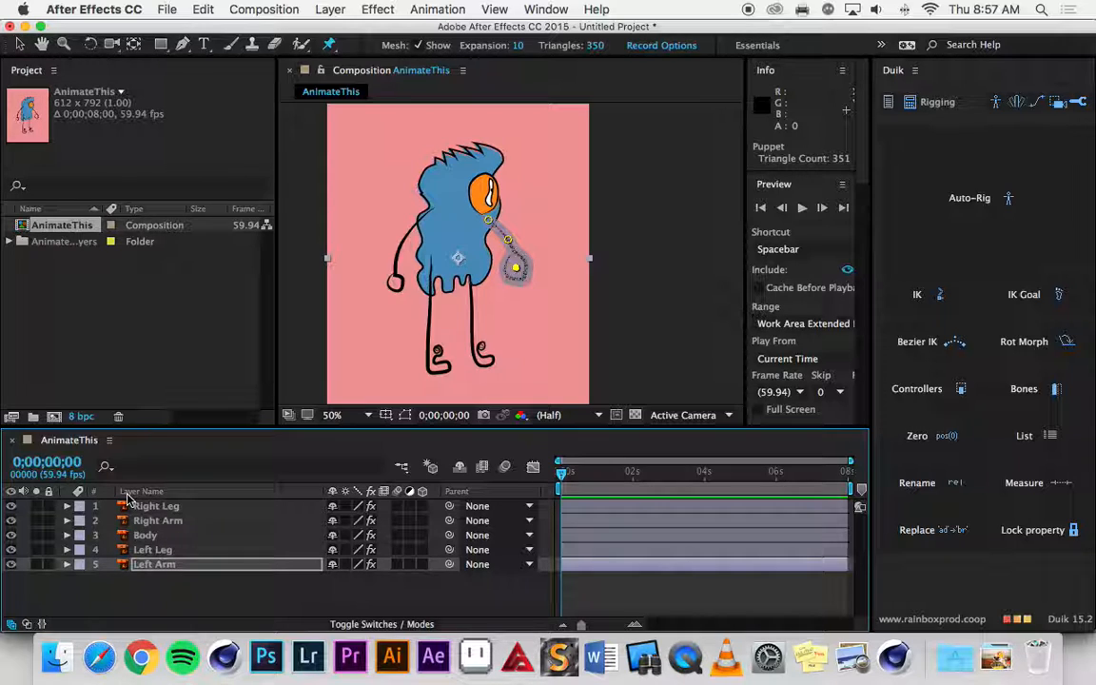
shift+click(149, 511)
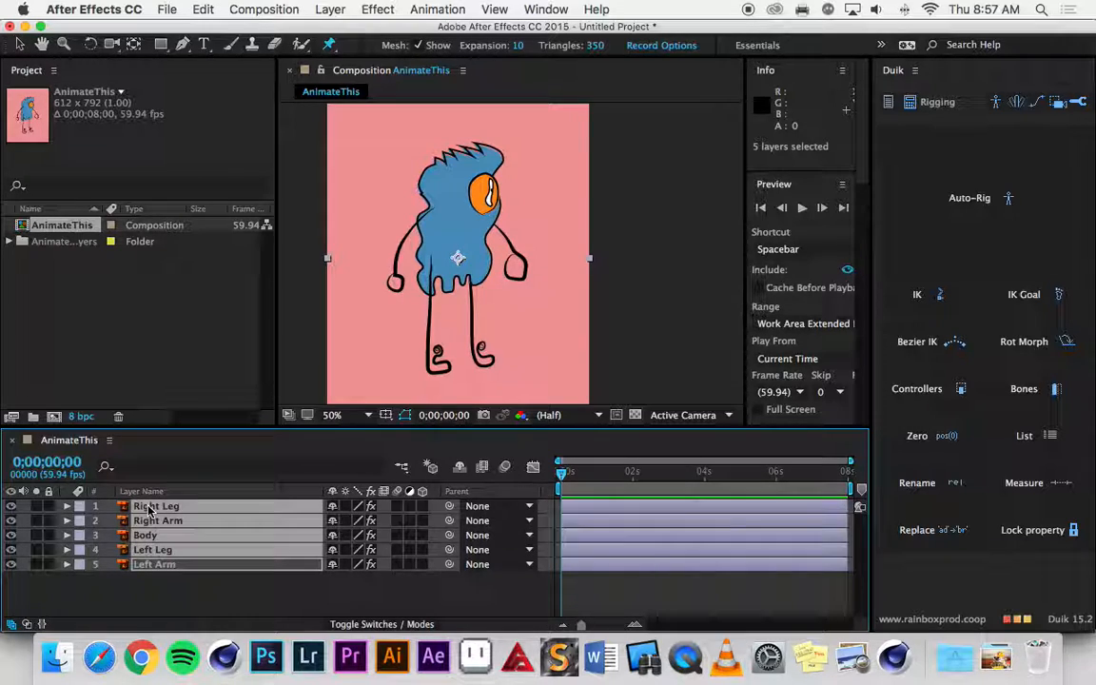
key(e)
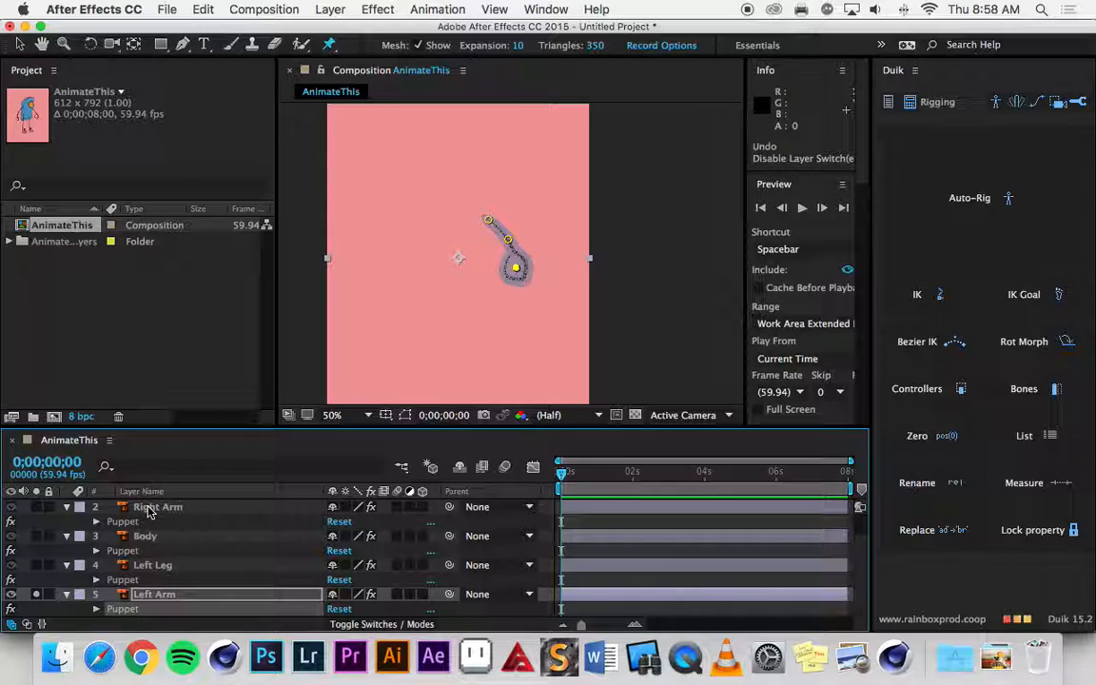
key(super+z)
scroll(69, 511, up, 1)
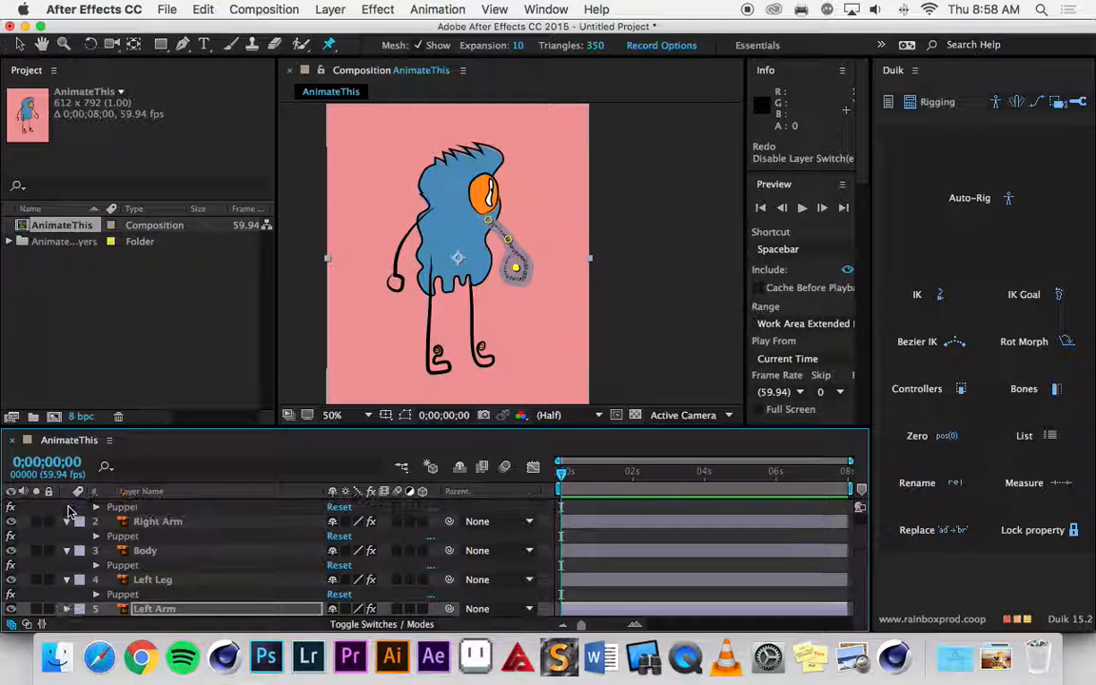
click(66, 523)
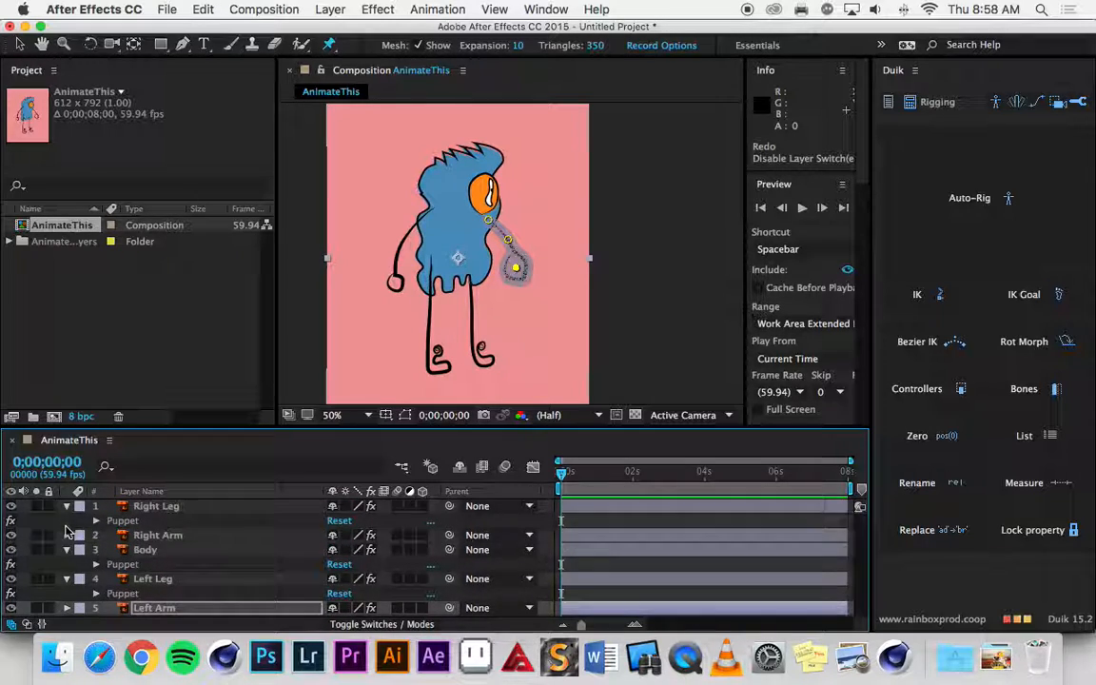
click(68, 537)
click(67, 536)
click(66, 506)
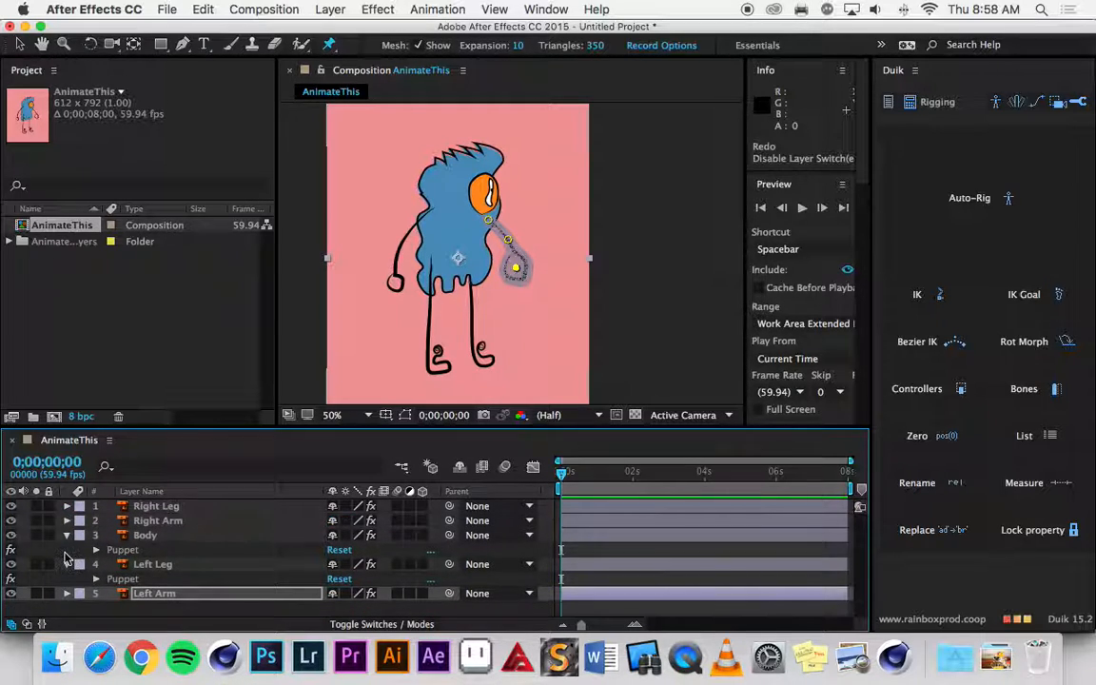
click(66, 535)
click(66, 549)
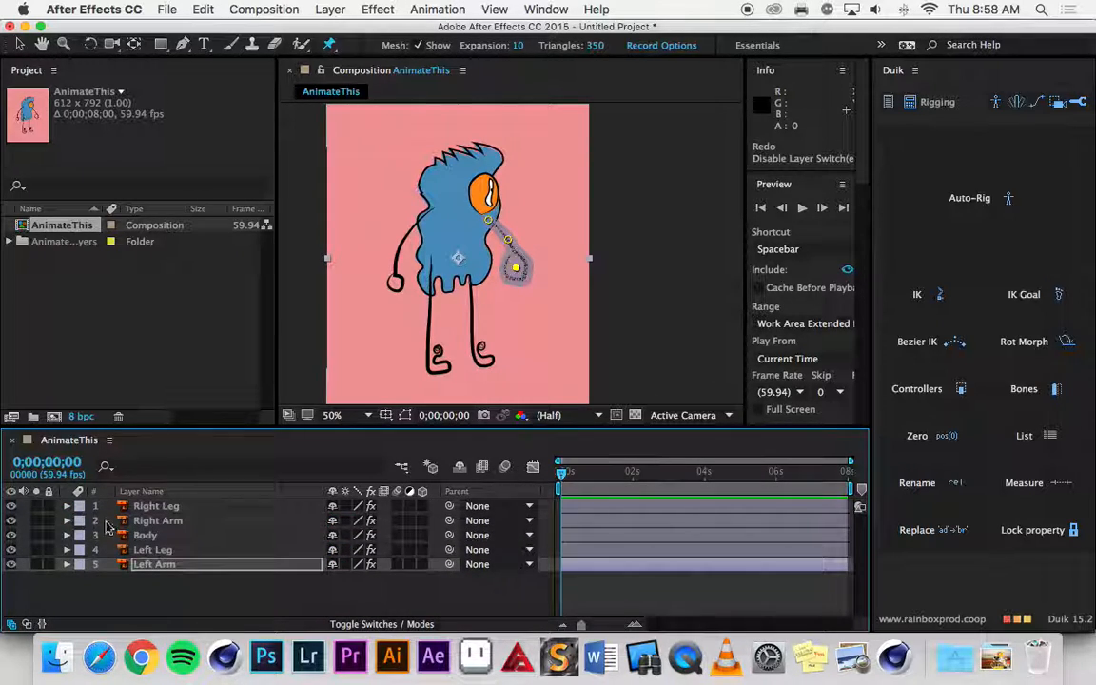
Select all five layers from Left Arm to Right Leg and reveal their Puppet effects in the timeline.
click(162, 564)
shift+click(170, 510)
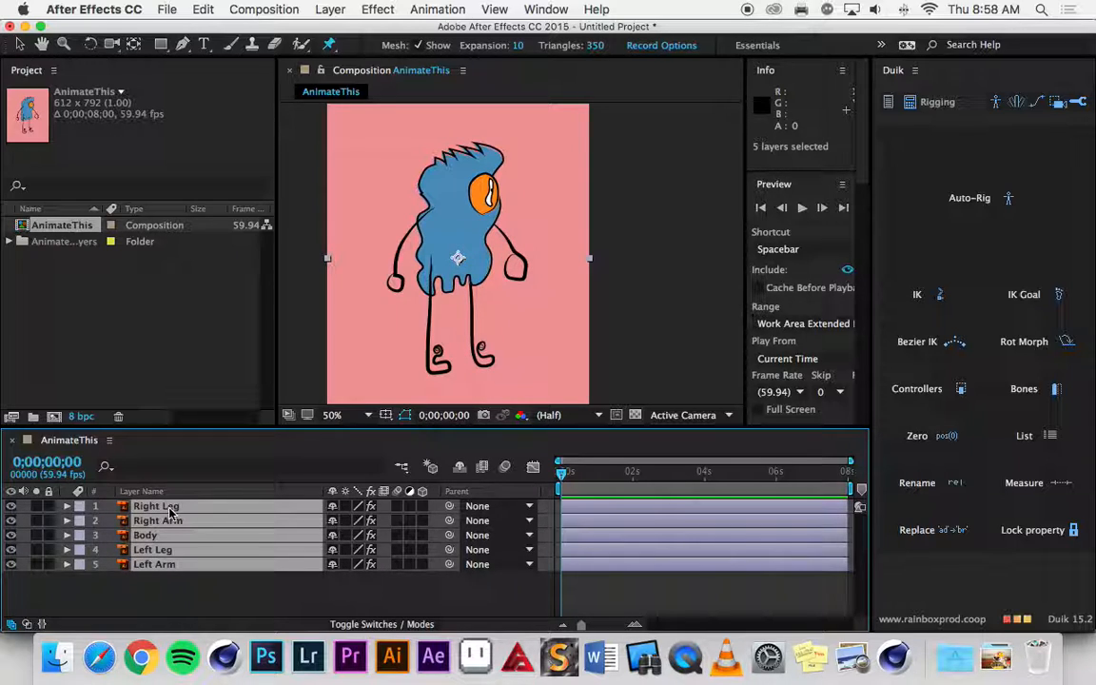
key(e)
scroll(100, 523, down, 1)
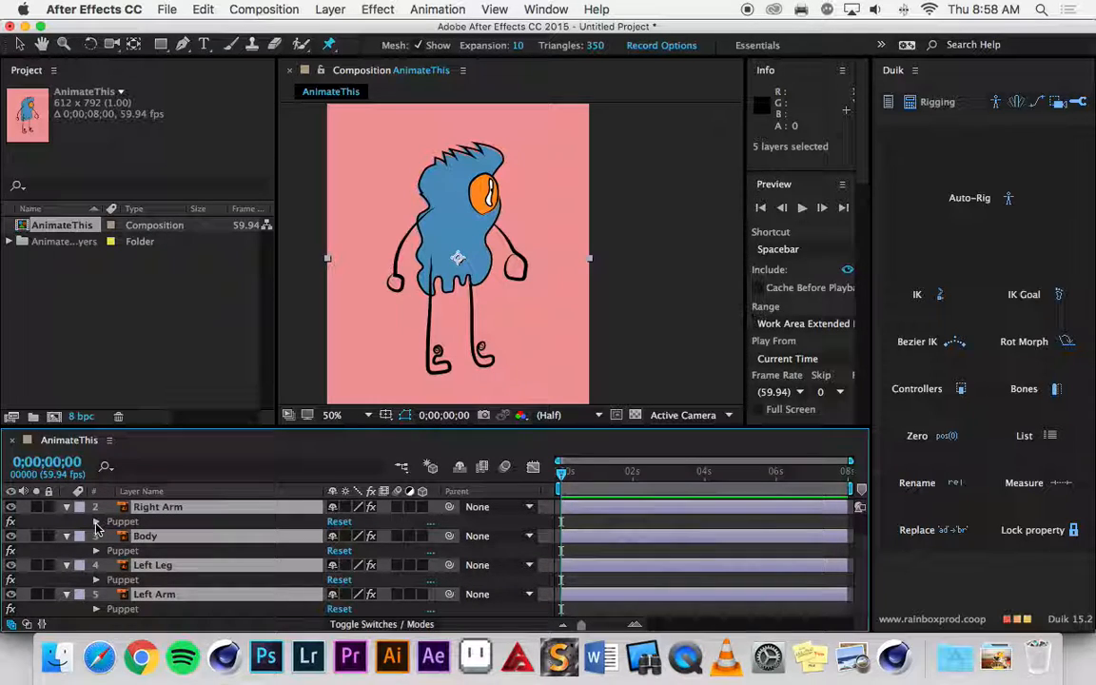
Expand the Right Arm layer's Puppet effect through Mesh 1 and Deform to list its puppet pins.
click(97, 522)
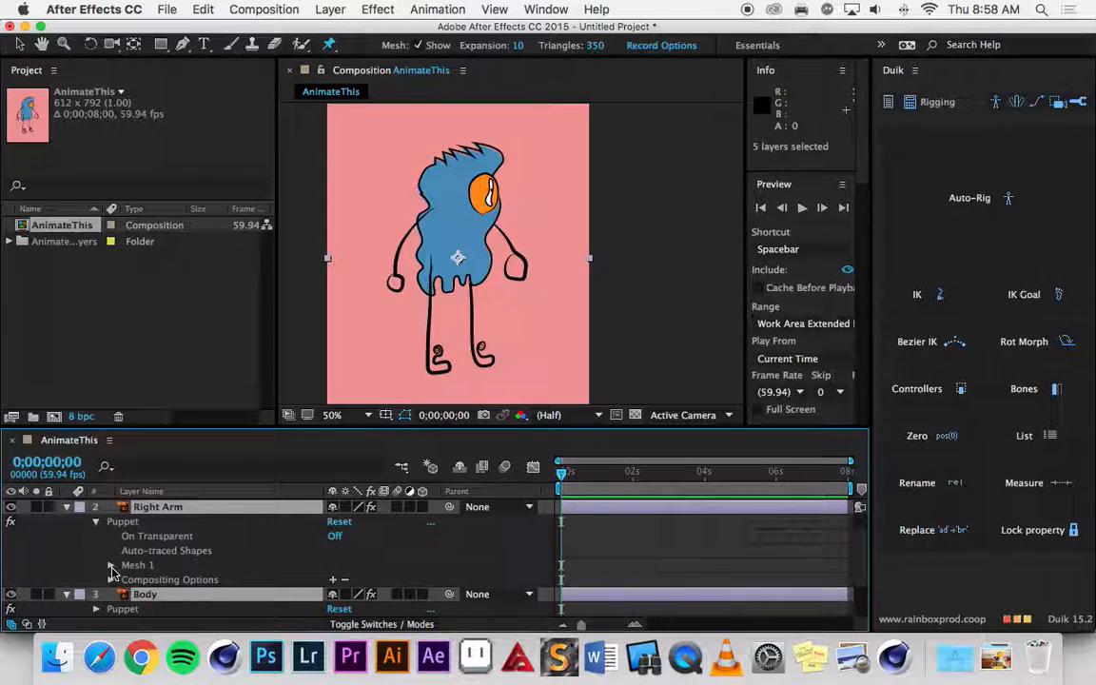
click(111, 567)
scroll(112, 573, down, 2)
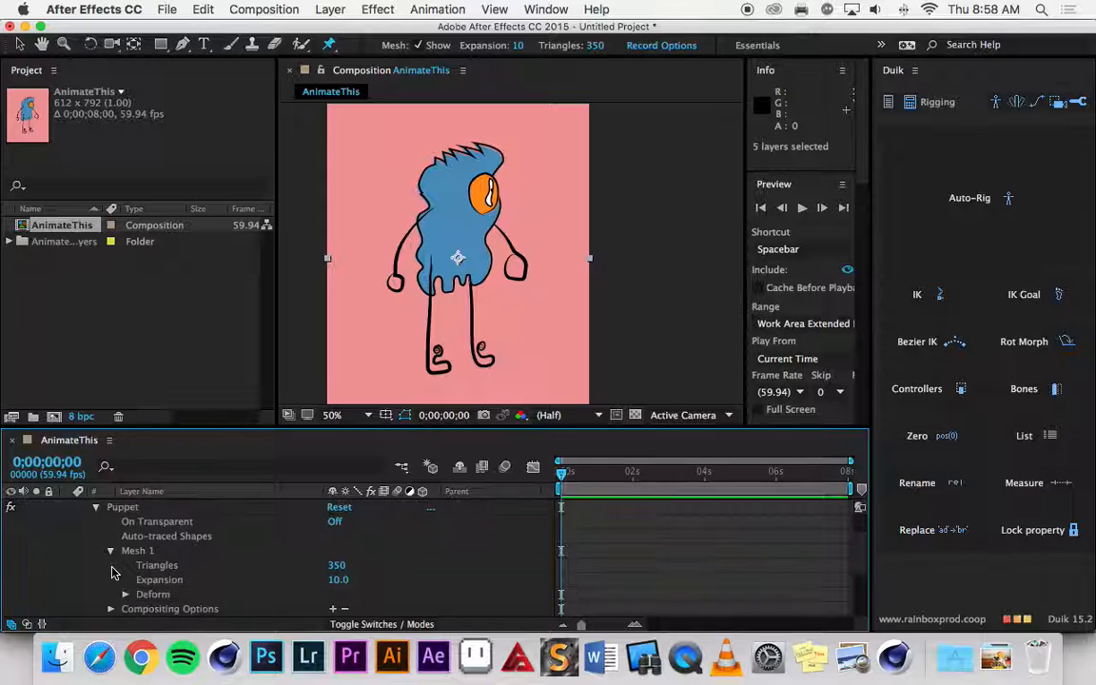
click(124, 579)
scroll(127, 584, down, 1)
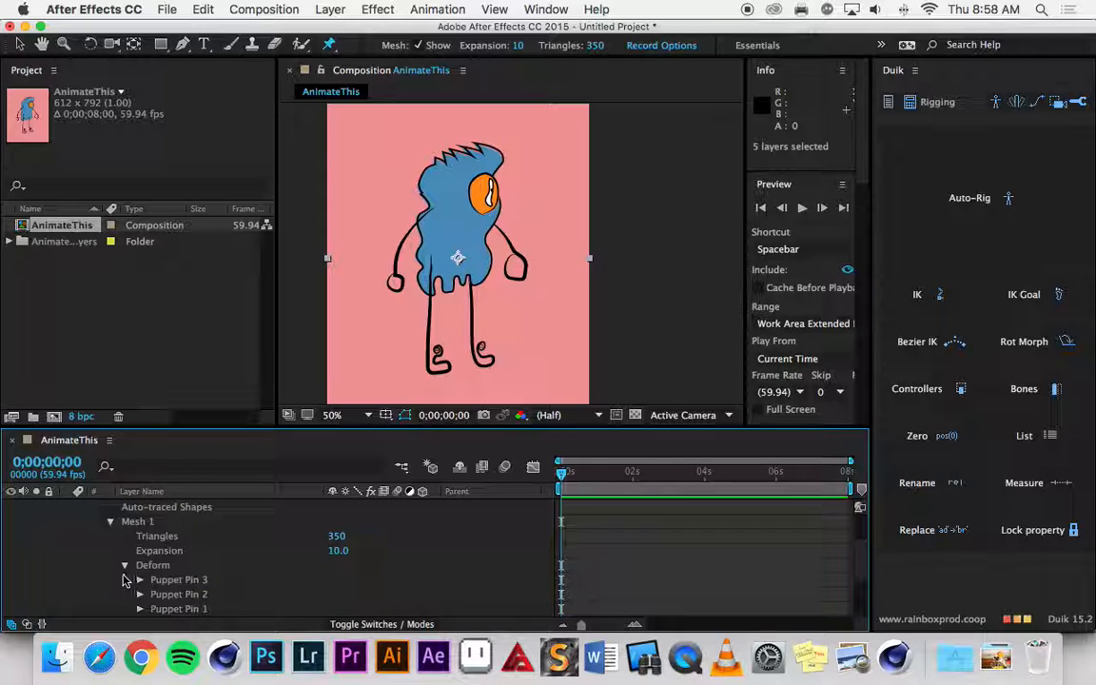
scroll(123, 579, down, 2)
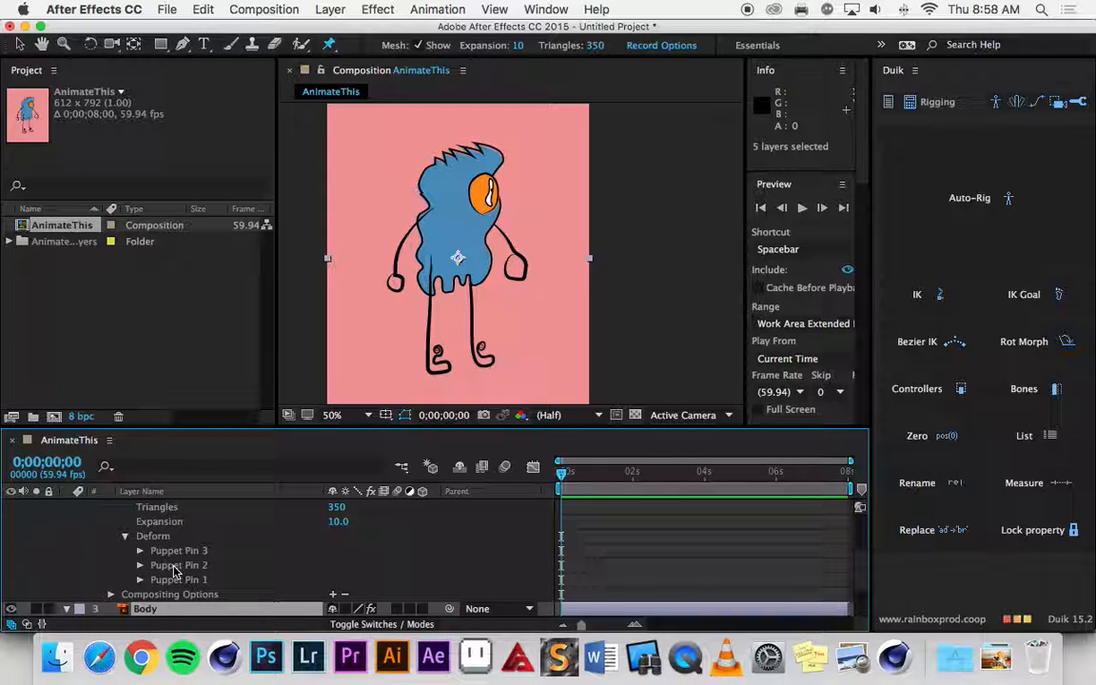
Expand the Body layer's Puppet effect through Mesh 1 and Deform to list its puppet pins.
scroll(174, 569, down, 3)
click(96, 579)
scroll(105, 571, down, 5)
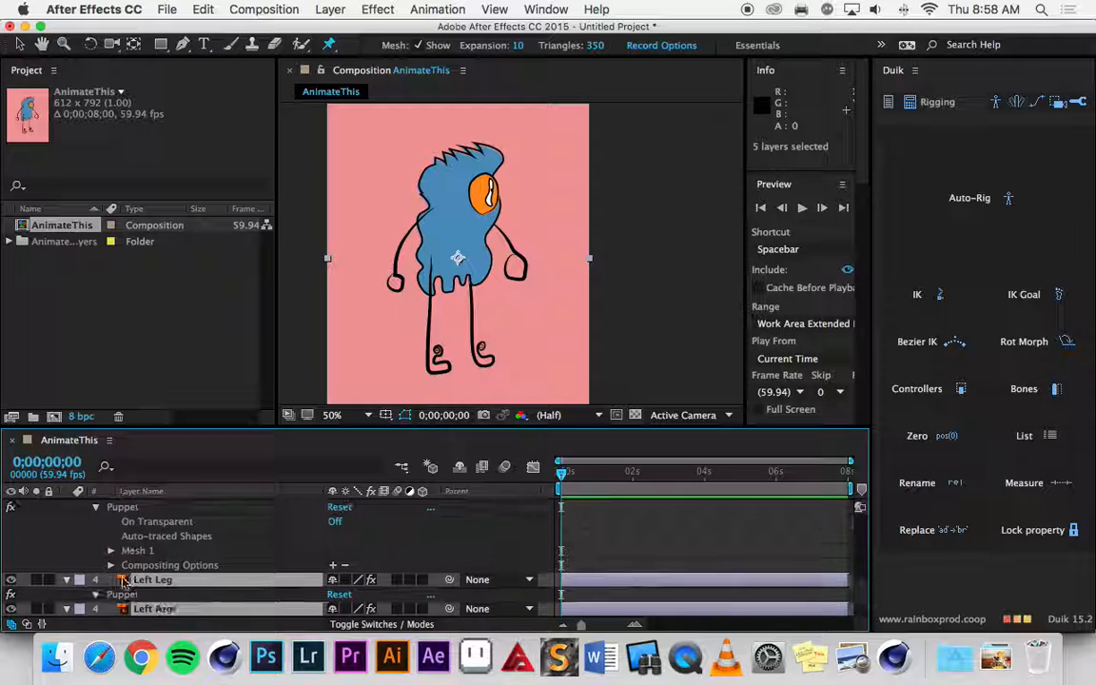
click(111, 550)
scroll(112, 558, down, 2)
click(127, 565)
scroll(124, 567, down, 5)
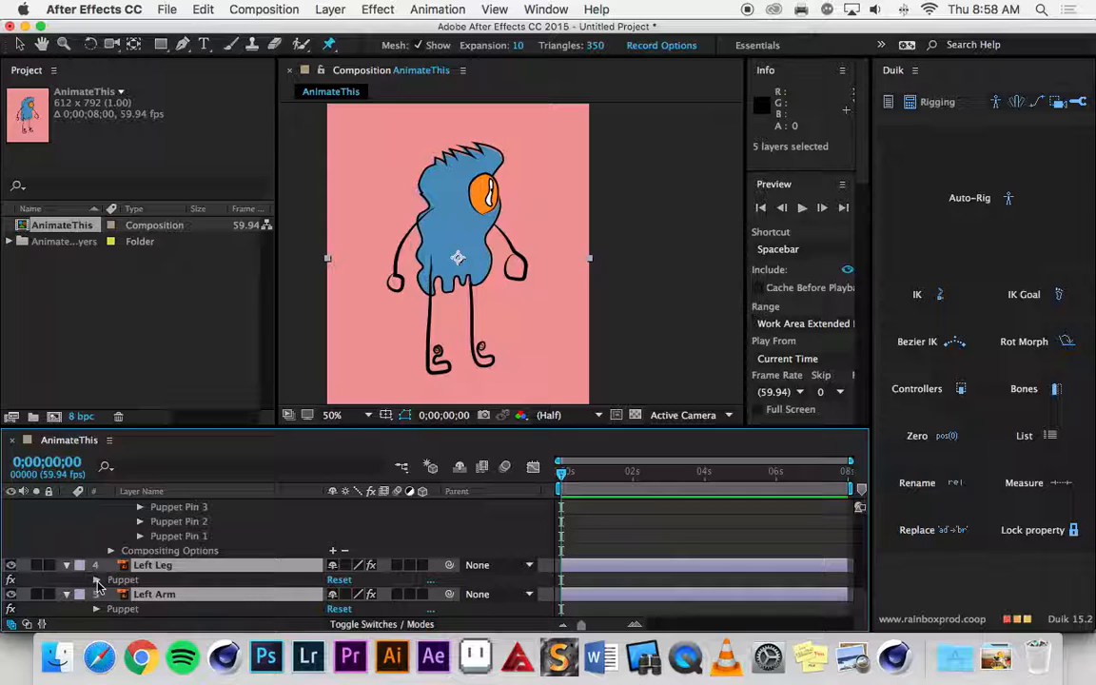
Expand the Left Leg layer's Puppet effect through Mesh 1 and Deform to list its puppet pins.
click(96, 580)
scroll(105, 575, down, 4)
click(110, 565)
scroll(124, 567, down, 3)
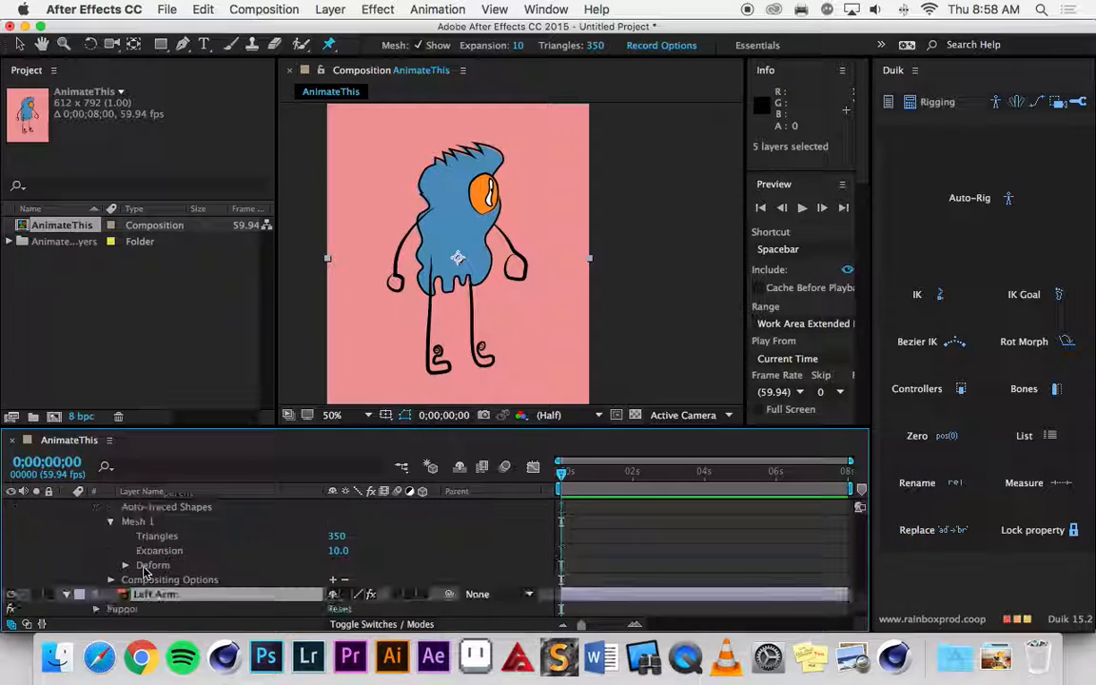
click(126, 566)
scroll(161, 568, down, 3)
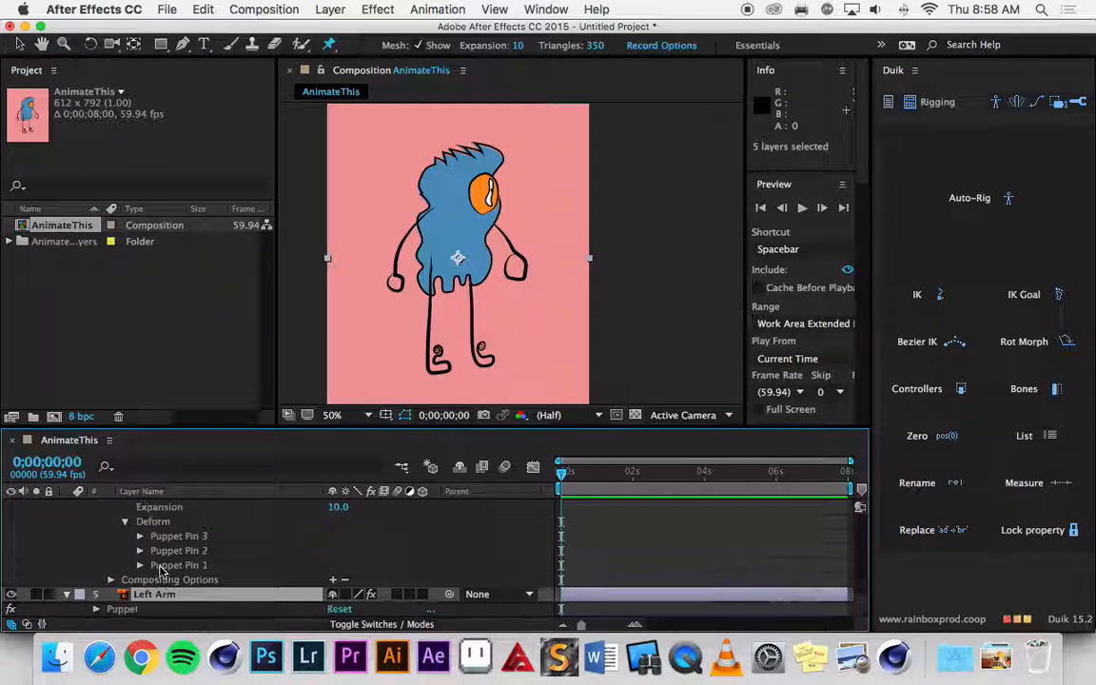
Expand the Left Arm layer's Puppet effect through Mesh 1 and Deform to list its puppet pins.
click(95, 609)
scroll(106, 604, down, 3)
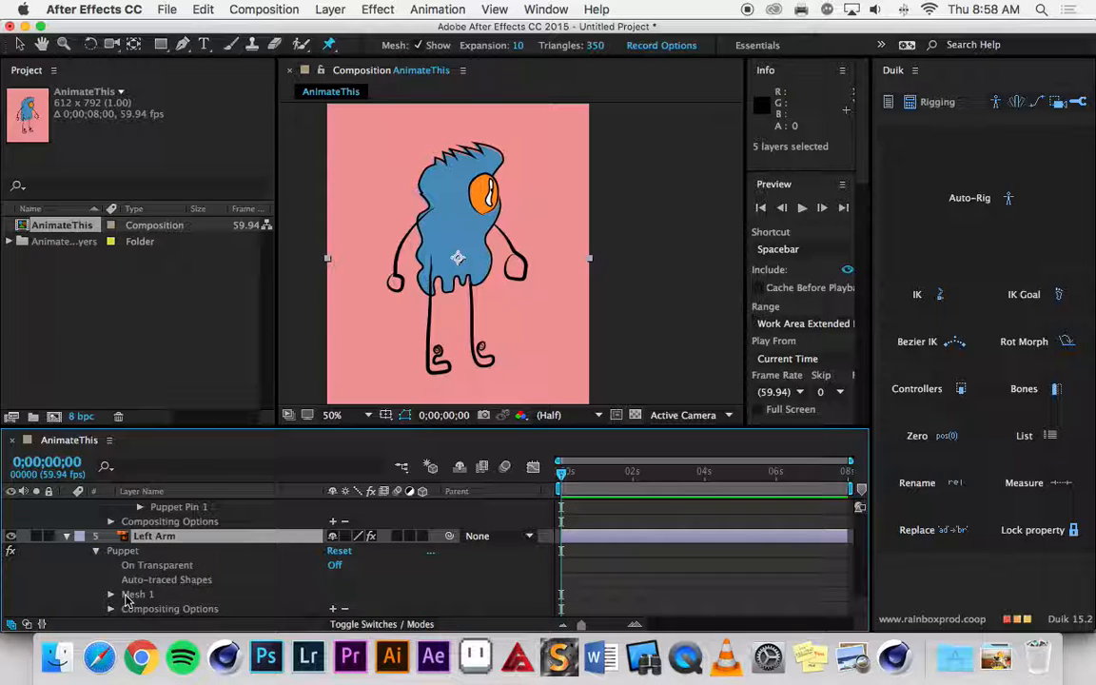
click(109, 595)
scroll(113, 597, down, 2)
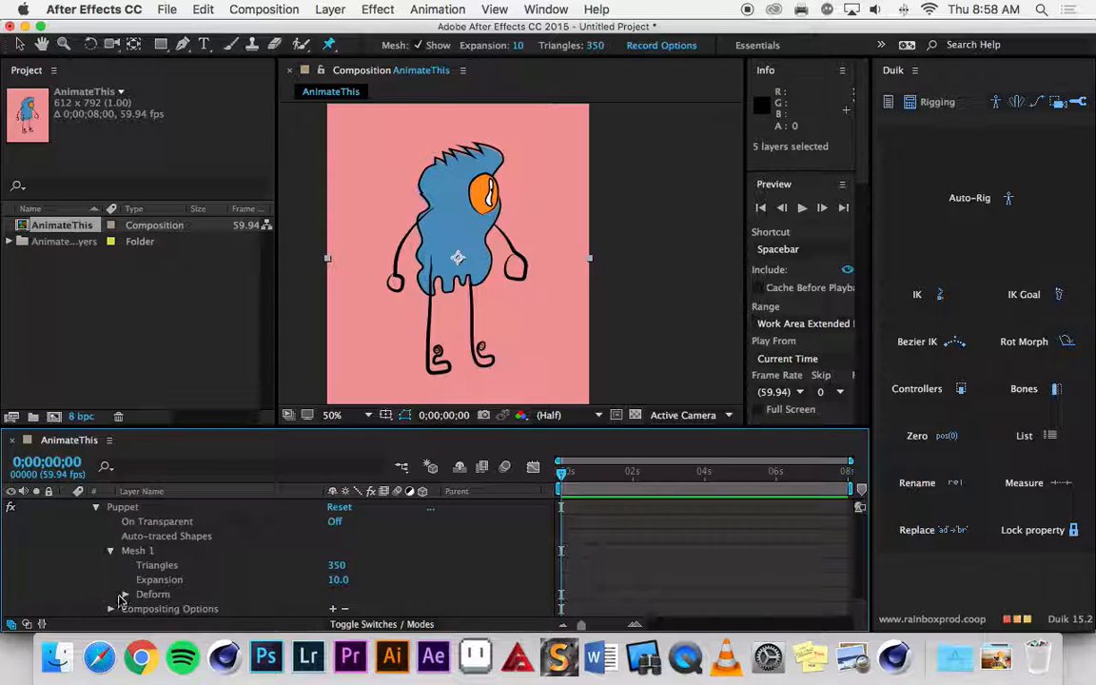
click(125, 595)
scroll(129, 600, down, 2)
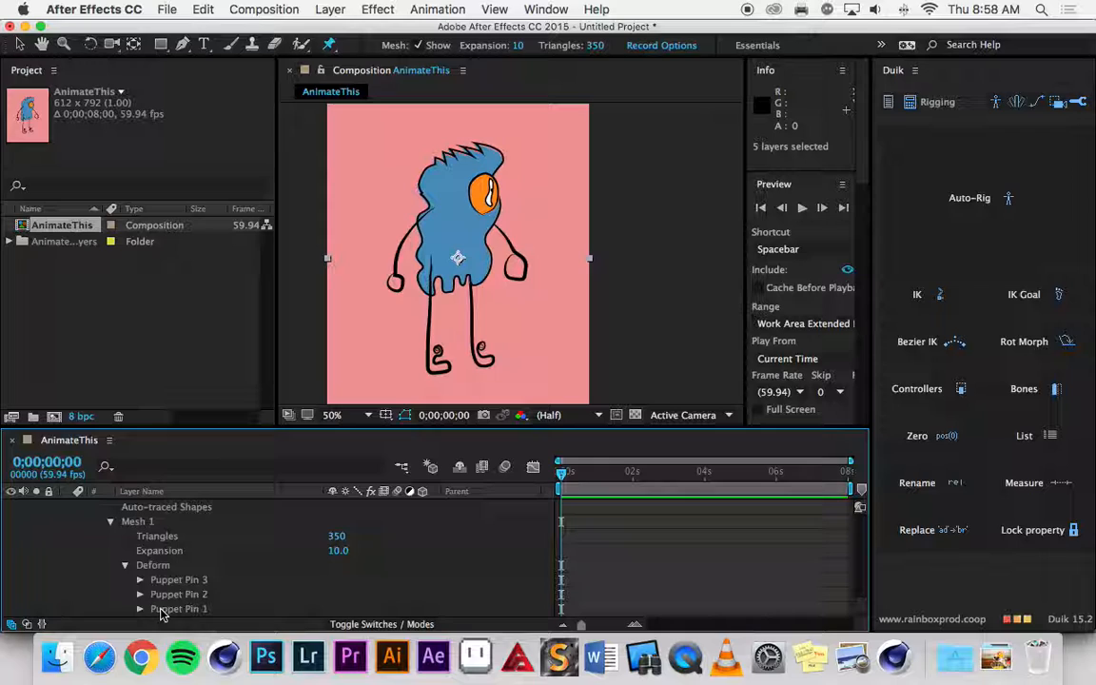
Expand the Right Leg layer's Puppet effect through Mesh 1 and Deform to list its puppet pins.
scroll(190, 593, up, 4)
scroll(193, 585, up, 1)
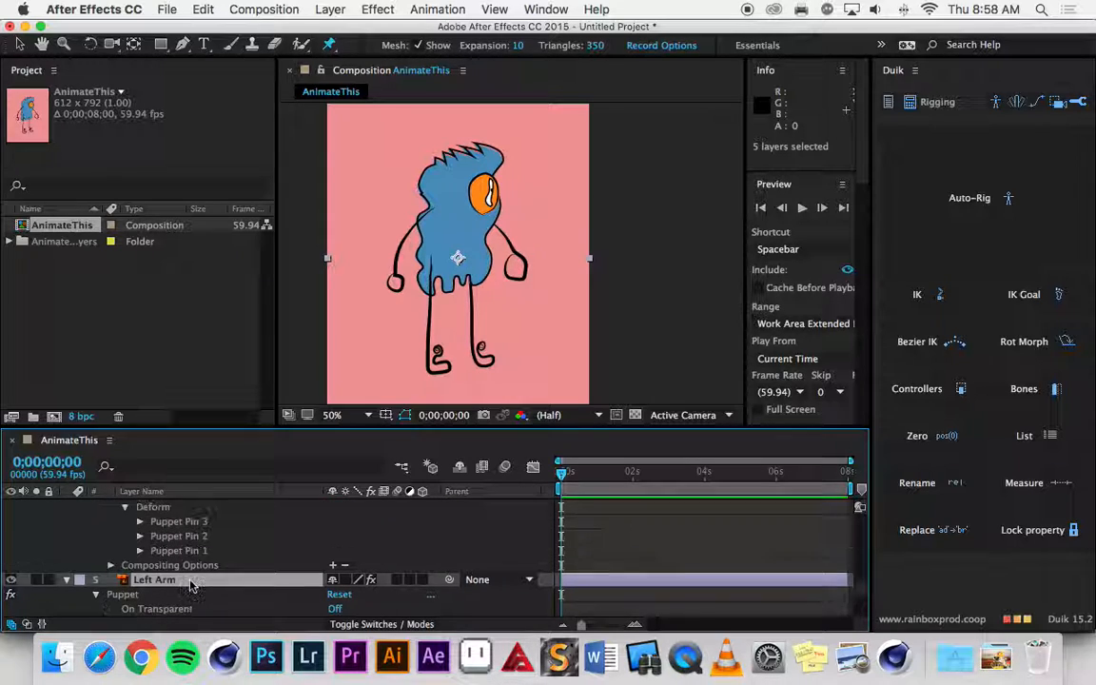
scroll(172, 537, down, 5)
scroll(187, 540, up, 5)
scroll(187, 544, down, 5)
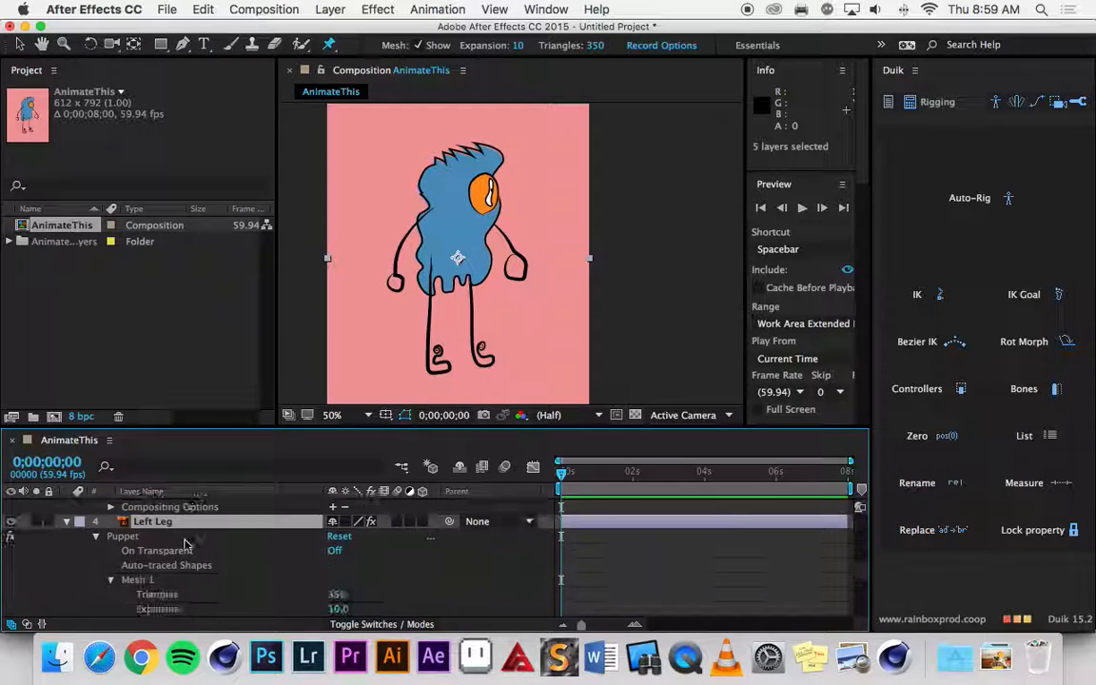
scroll(188, 545, up, 10)
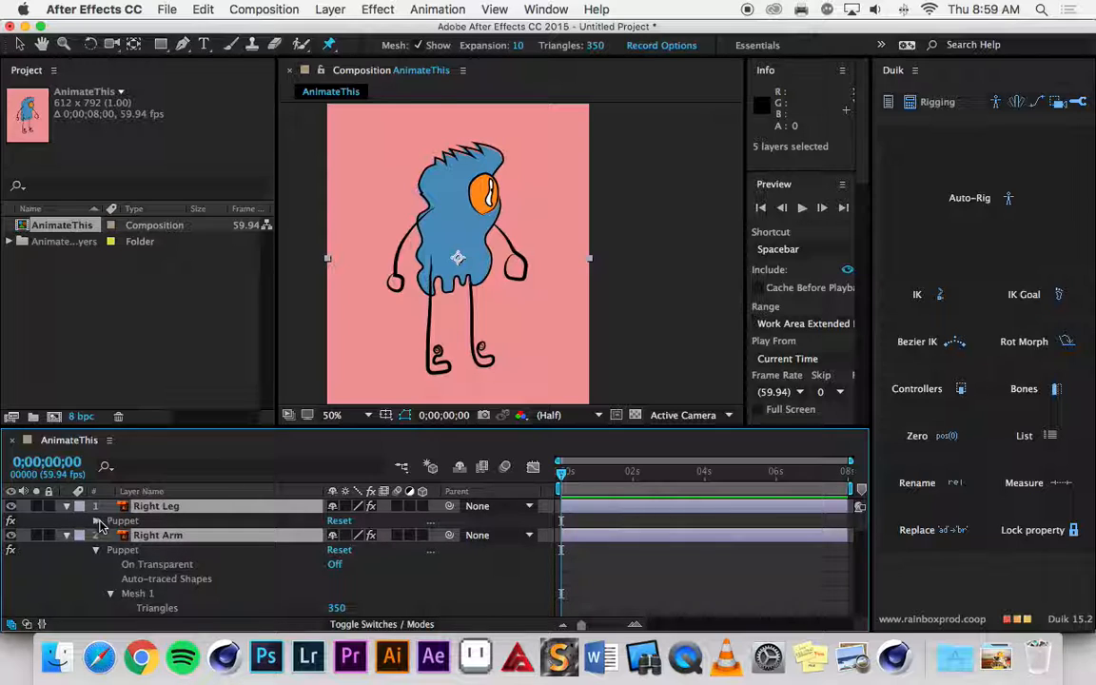
click(96, 522)
click(112, 565)
scroll(122, 533, down, 3)
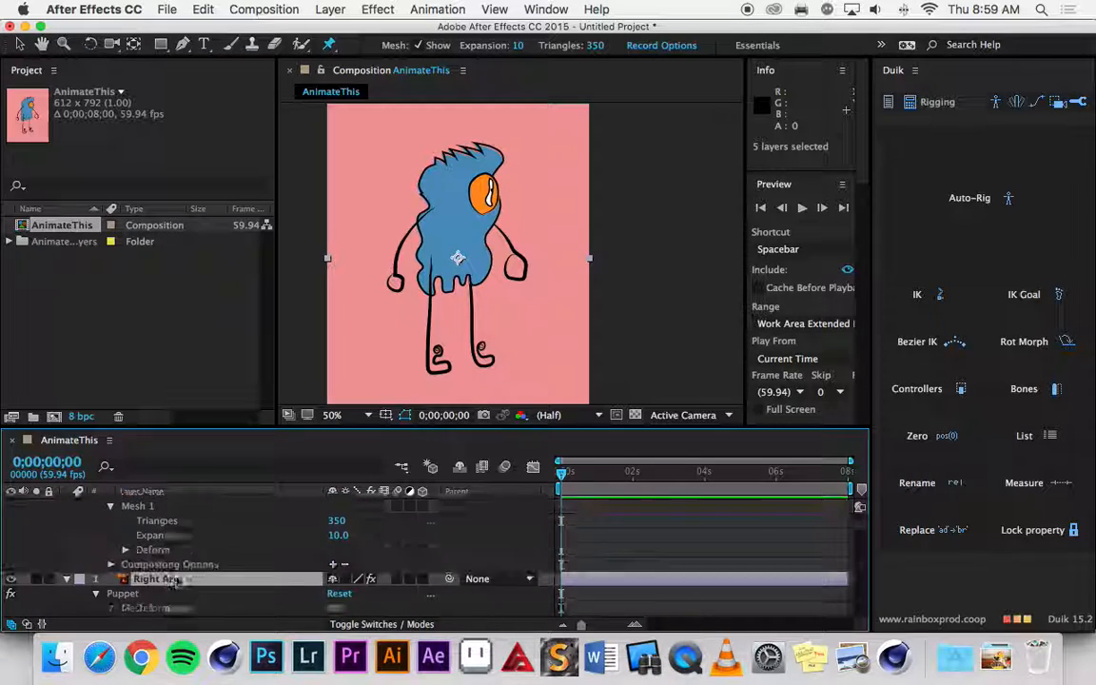
click(123, 521)
scroll(122, 525, down, 5)
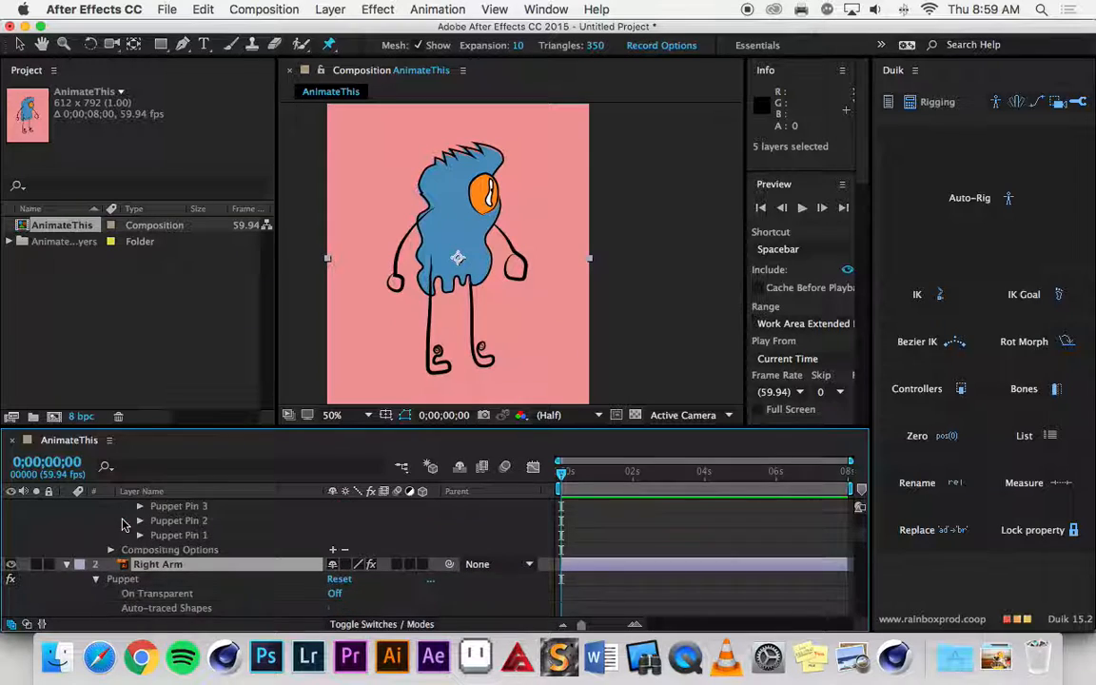
Look over the expanded pin lists and enlarge the timeline area upward to fit several layers' pins.
scroll(122, 524, down, 8)
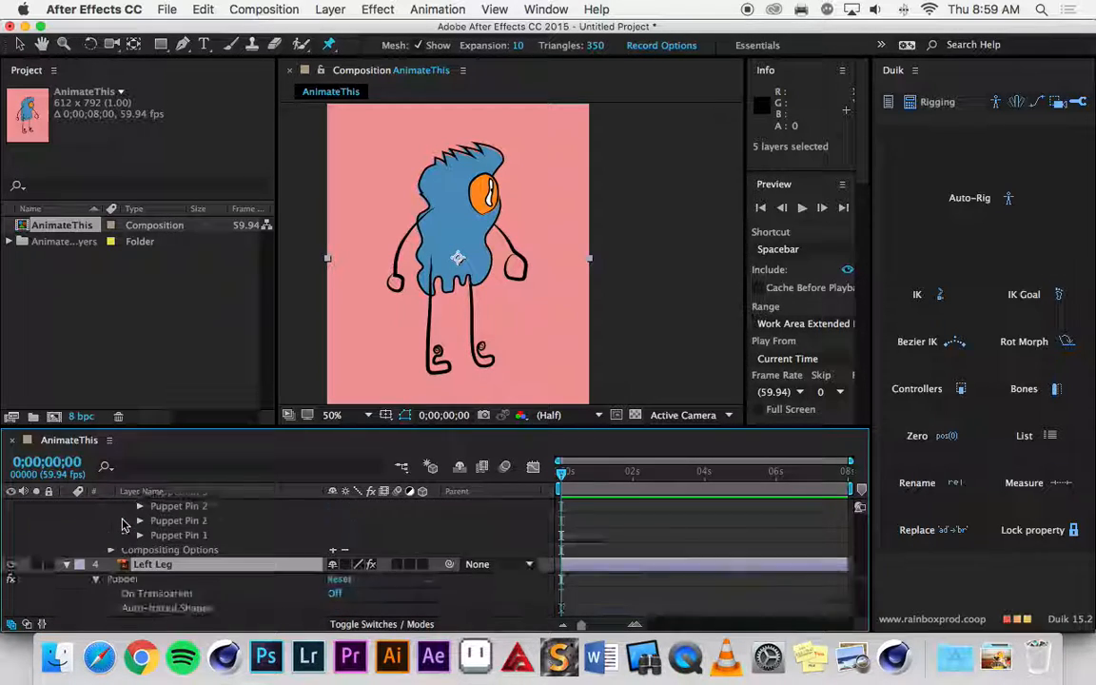
scroll(122, 525, down, 10)
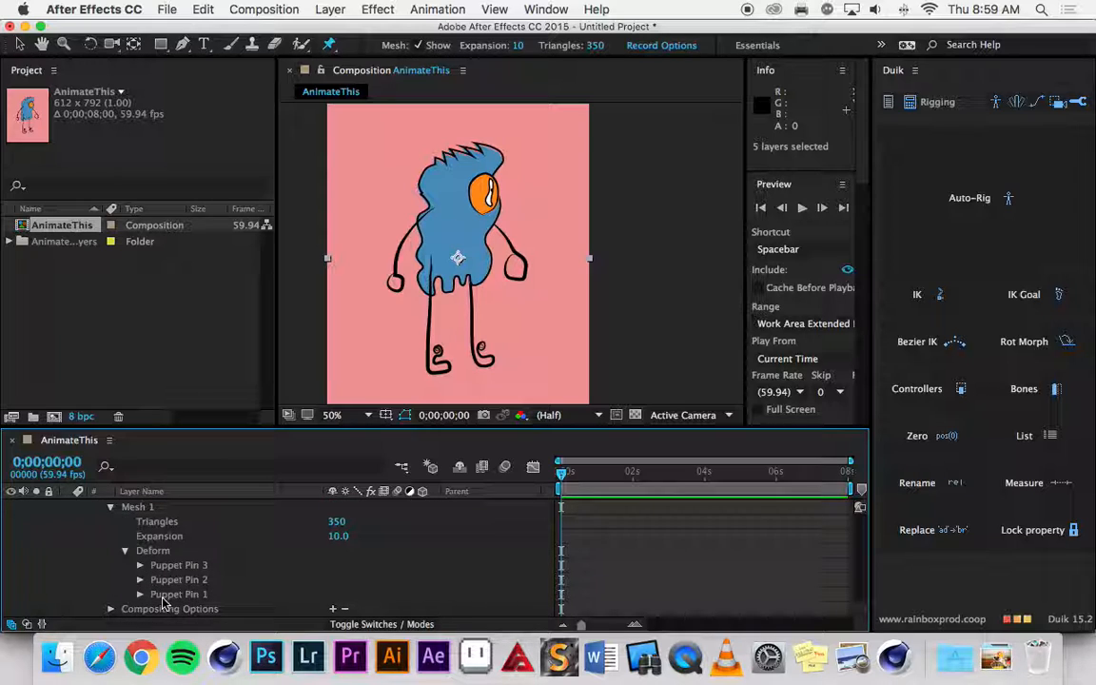
scroll(163, 590, up, 3)
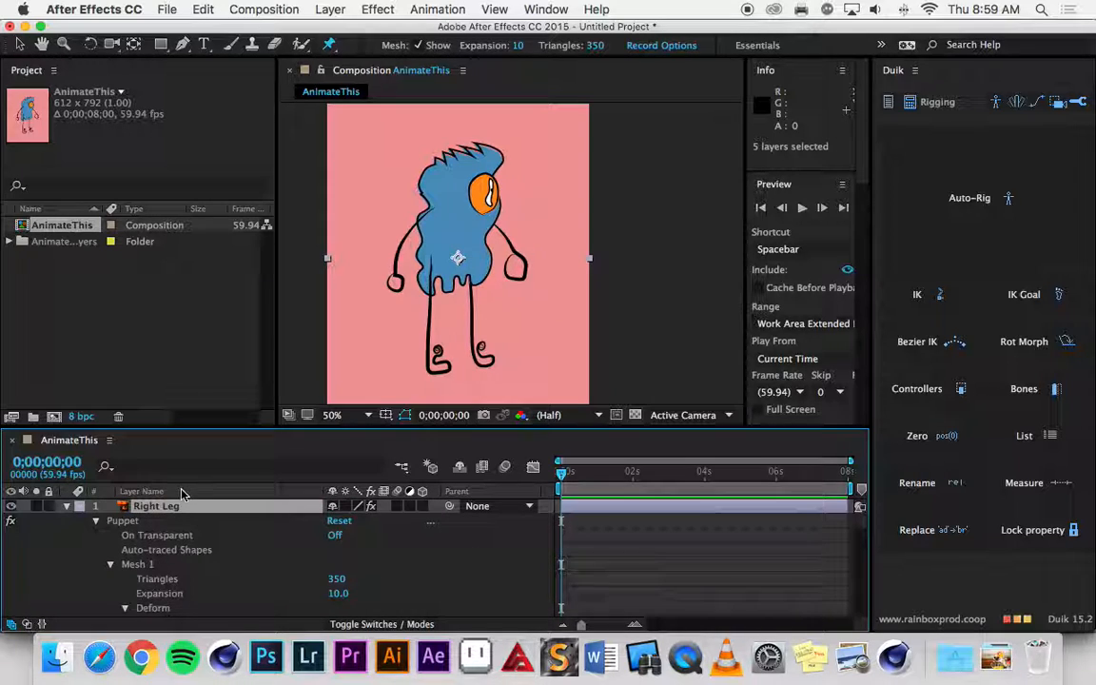
drag(232, 431, 179, 137)
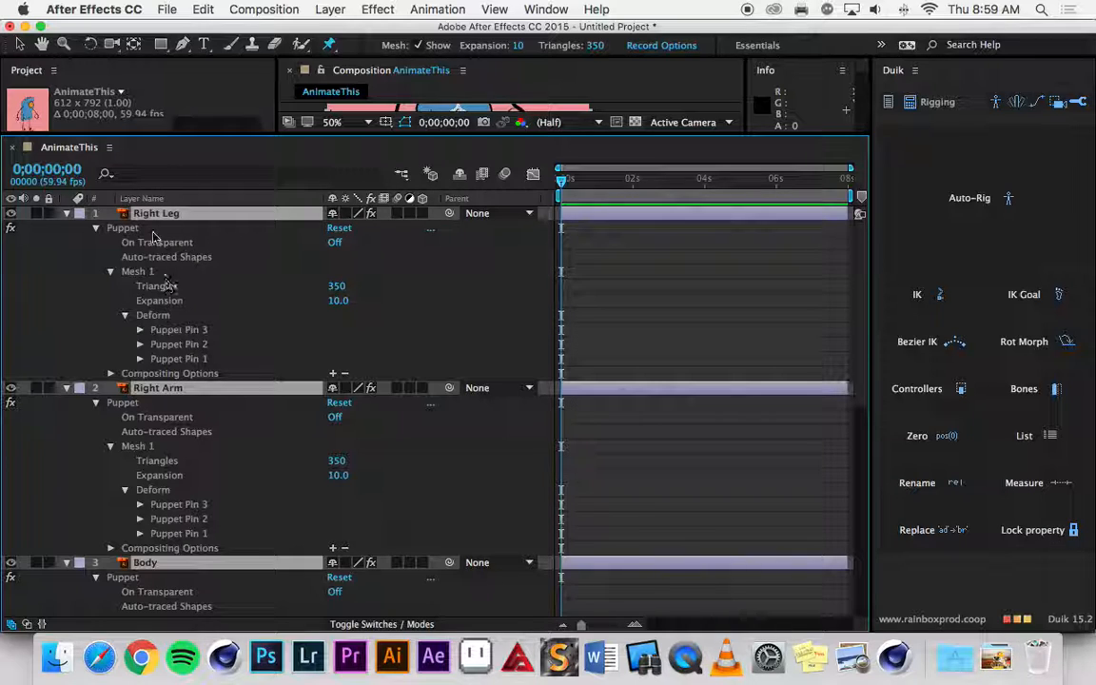
Select Puppet Pins 1 to 3 of the Right Leg layer together with Puppet Pins 1 to 3 of the Right Arm layer.
click(192, 331)
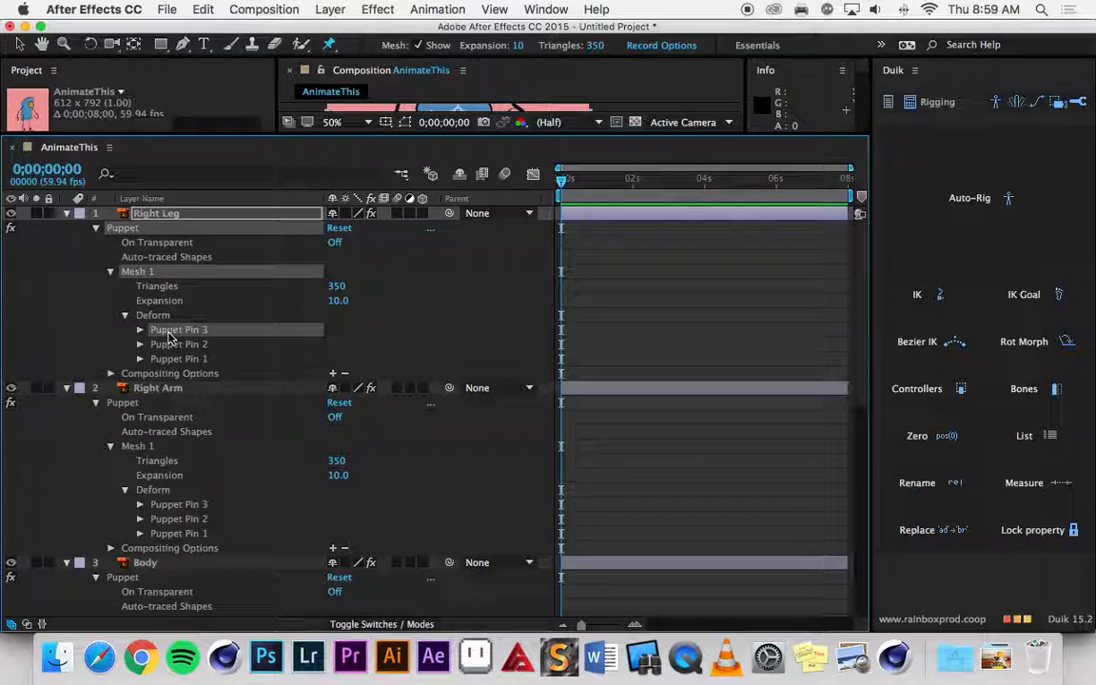
shift+click(181, 359)
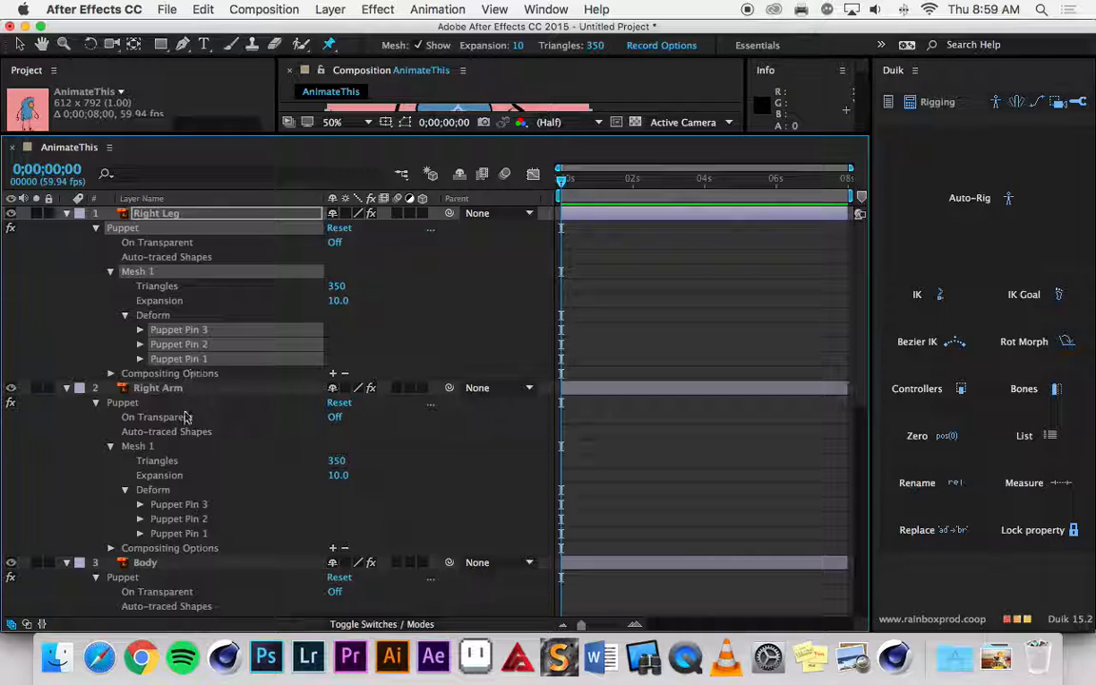
shift+click(174, 505)
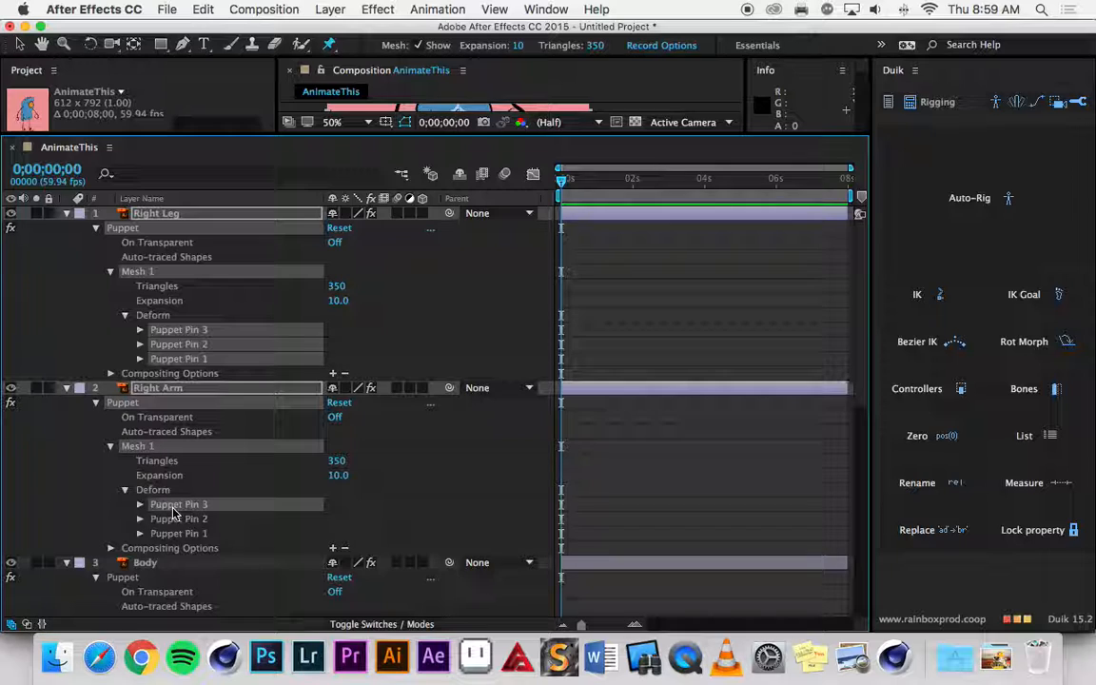
shift+click(167, 533)
Add the Body layer's Puppet Pins 1 to 3 to the current pin selection.
scroll(193, 528, down, 1)
scroll(193, 528, down, 5)
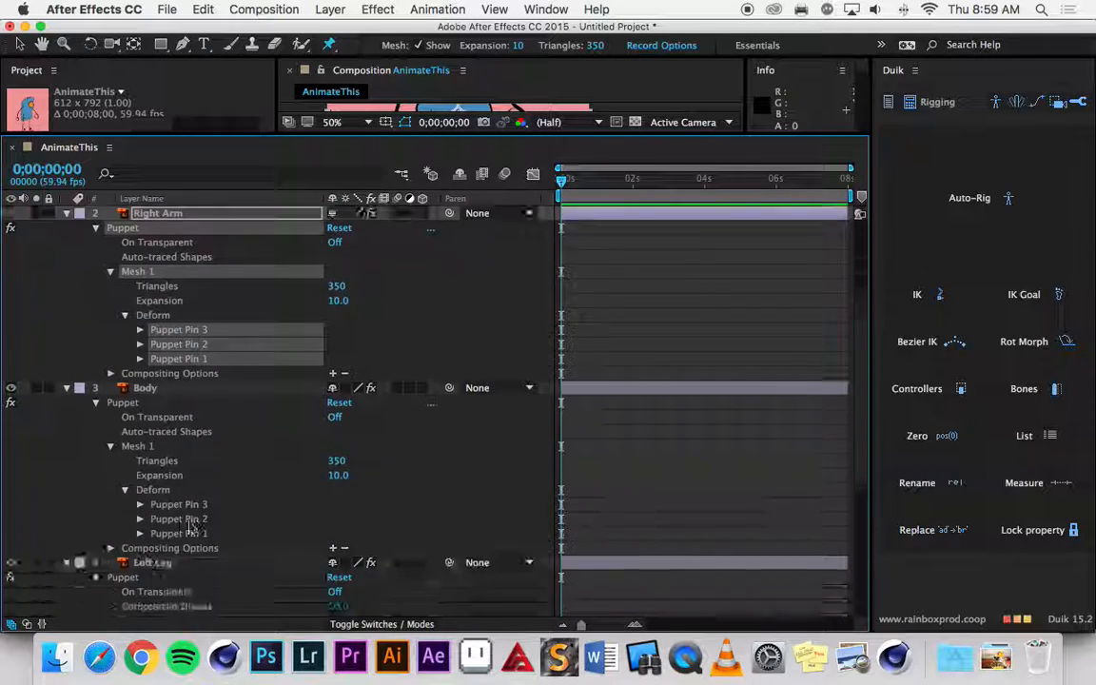
shift+click(172, 446)
shift+click(178, 476)
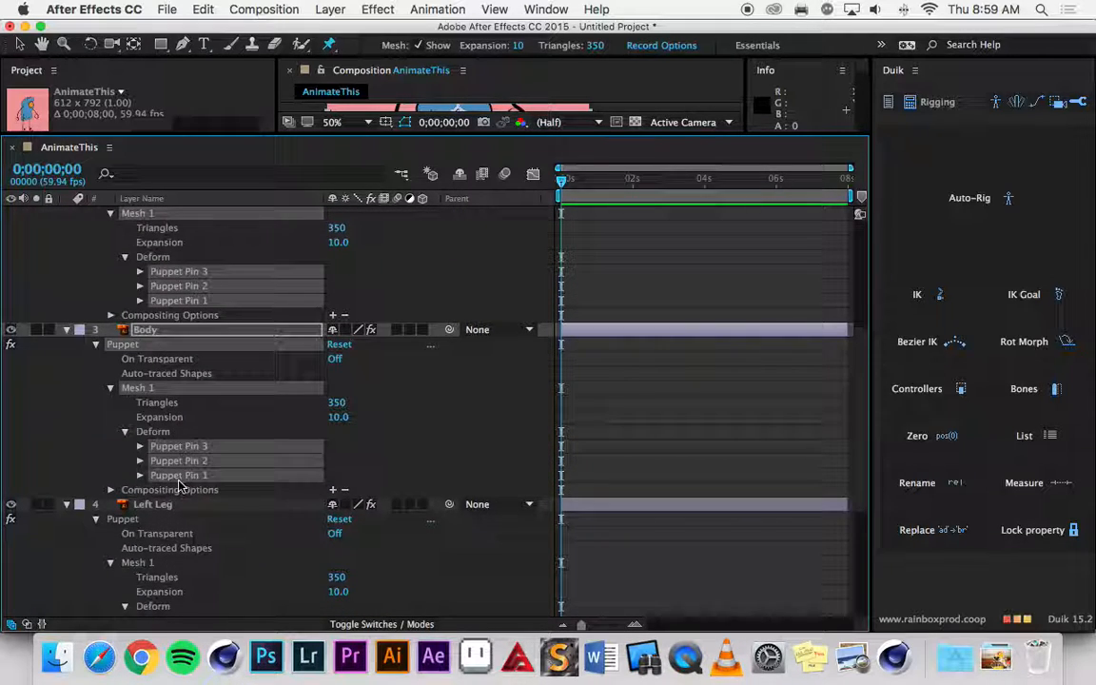
Add Puppet Pins 1 to 3 of both the Left Leg and Left Arm layers to the pin selection.
scroll(179, 487, down, 4)
shift+click(169, 447)
shift+click(169, 464)
shift+click(169, 476)
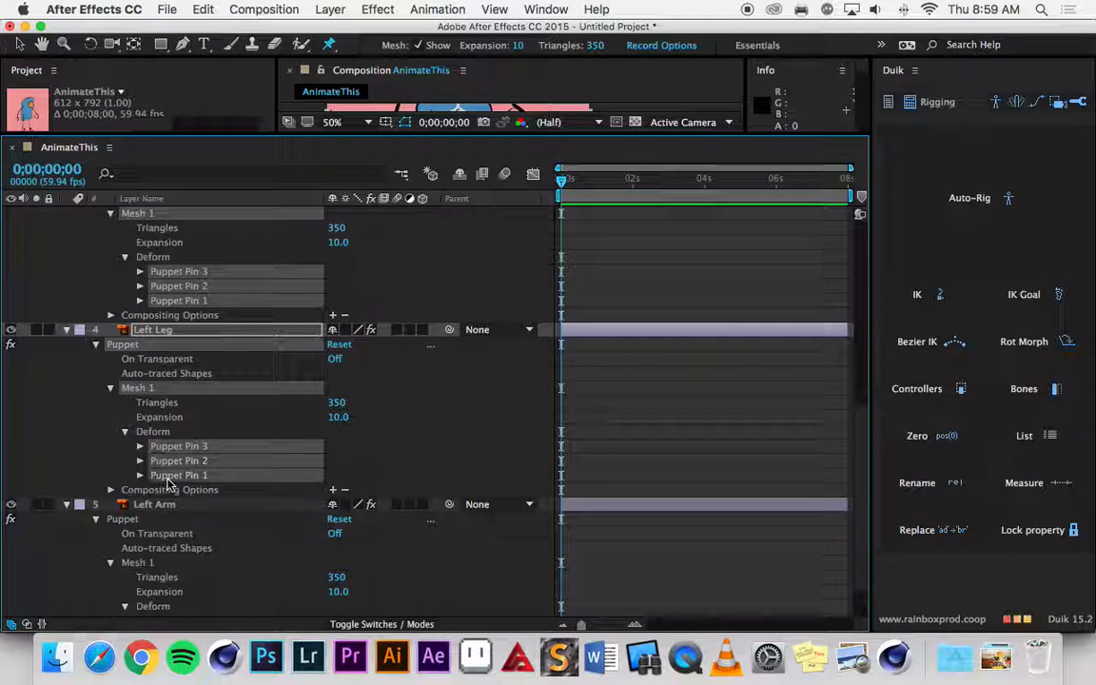
scroll(168, 485, down, 2)
shift+click(179, 565)
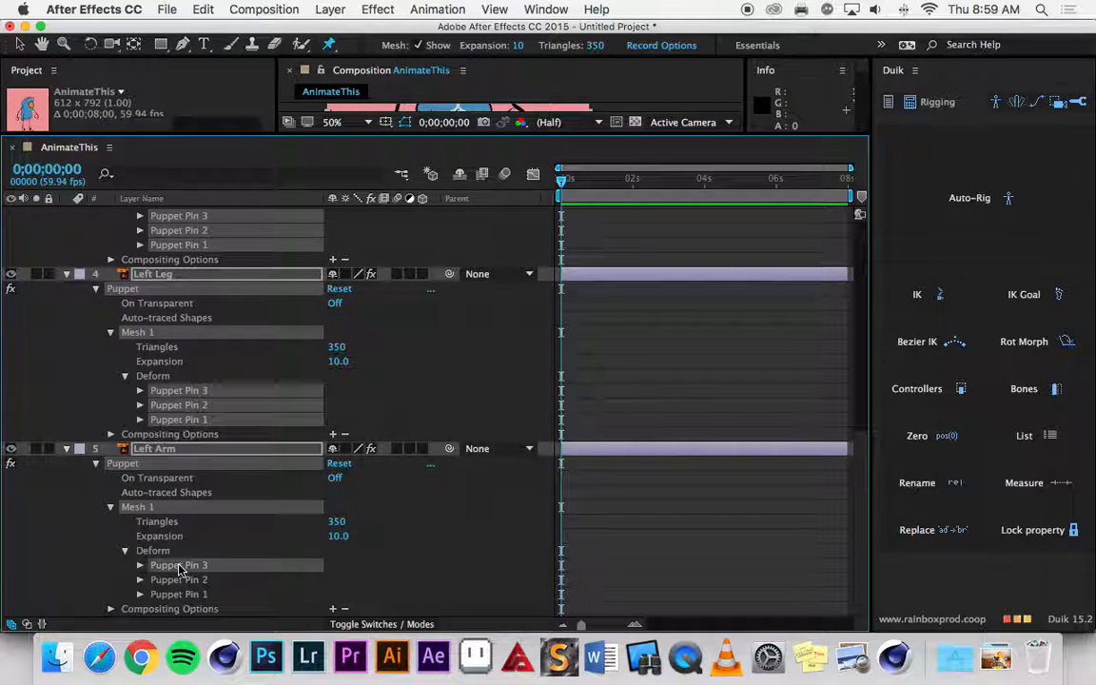
shift+click(180, 594)
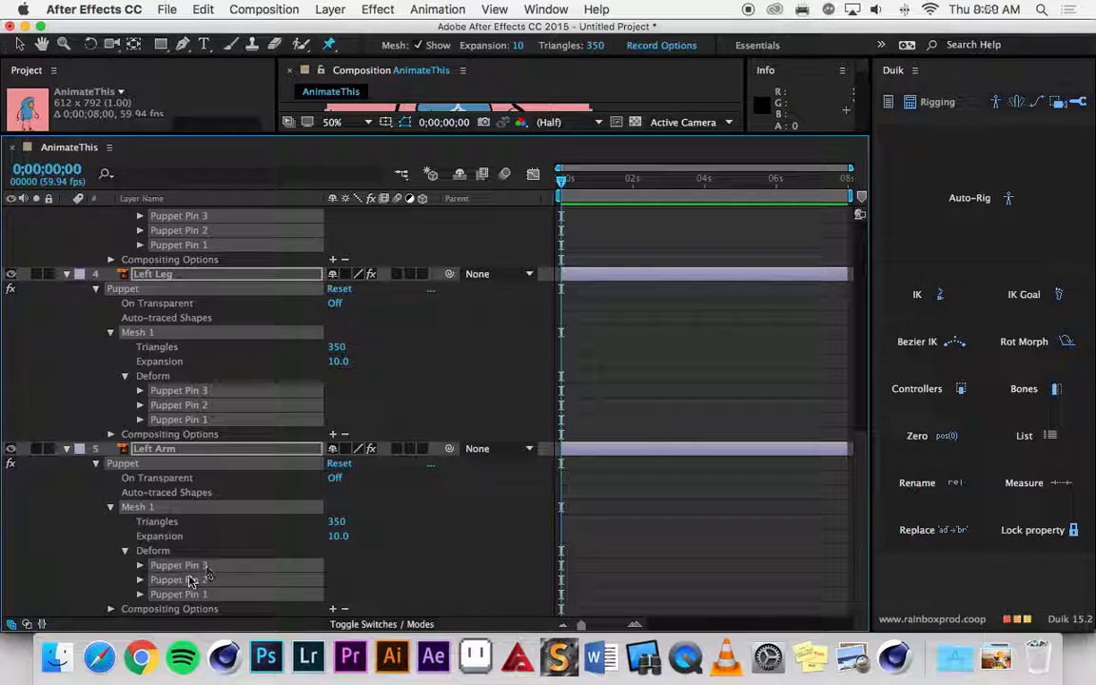
Rename all selected puppet pins with Duik's Rename tool, using the name "pin" and numbering from 1.
scroll(205, 438, up, 5)
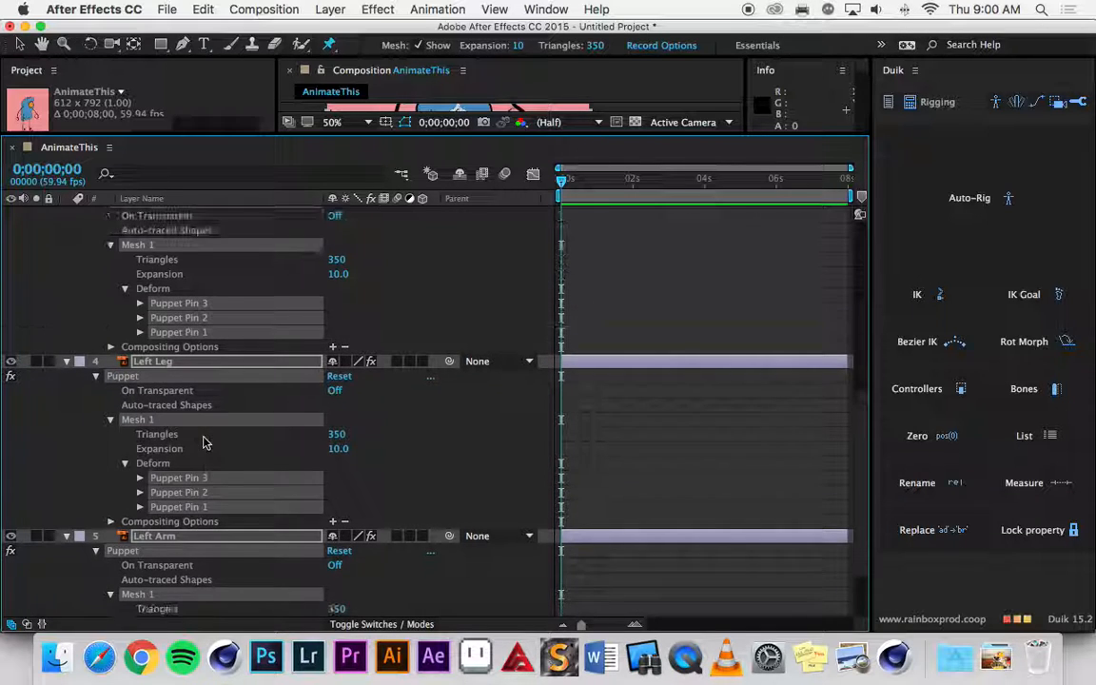
scroll(203, 442, up, 7)
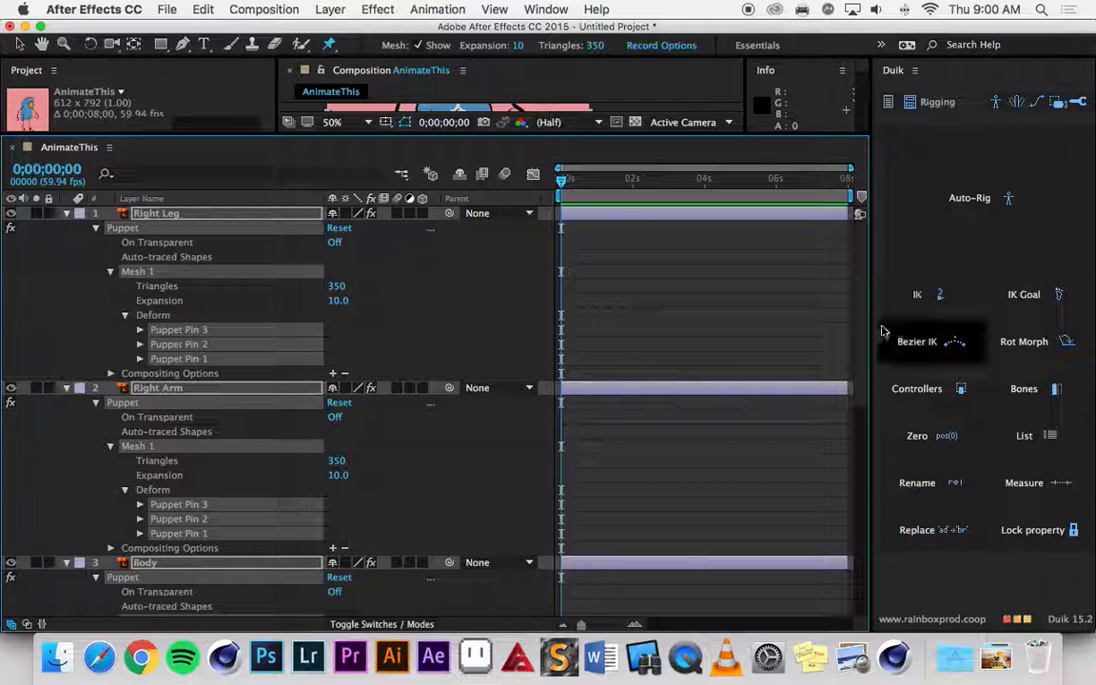
click(952, 485)
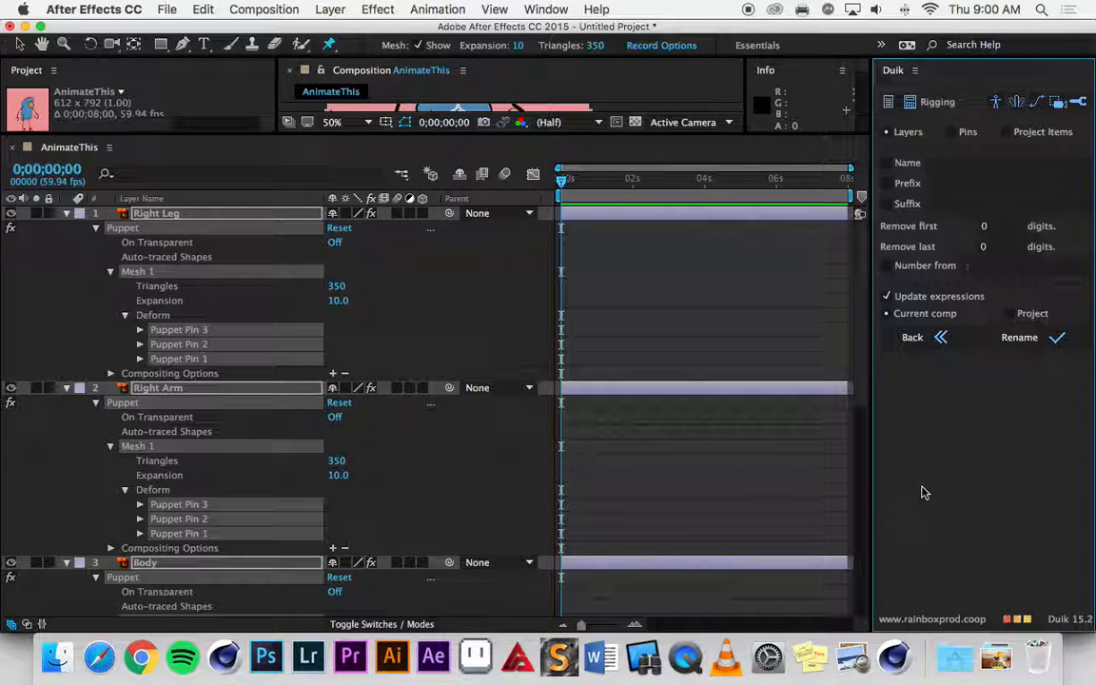
click(953, 133)
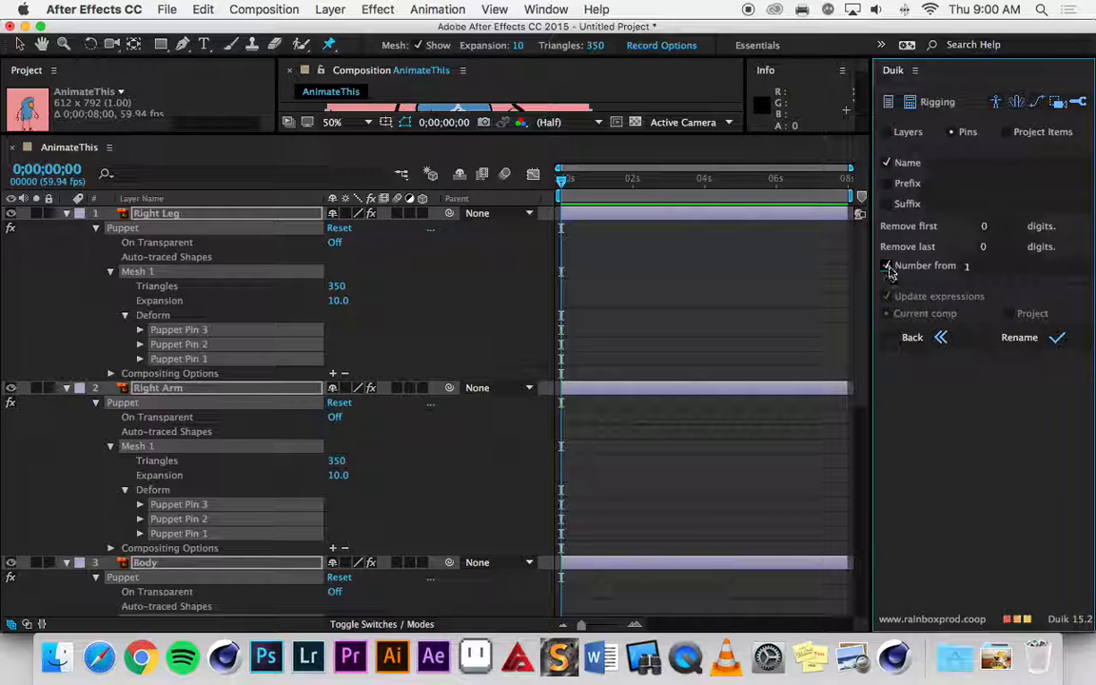
click(932, 164)
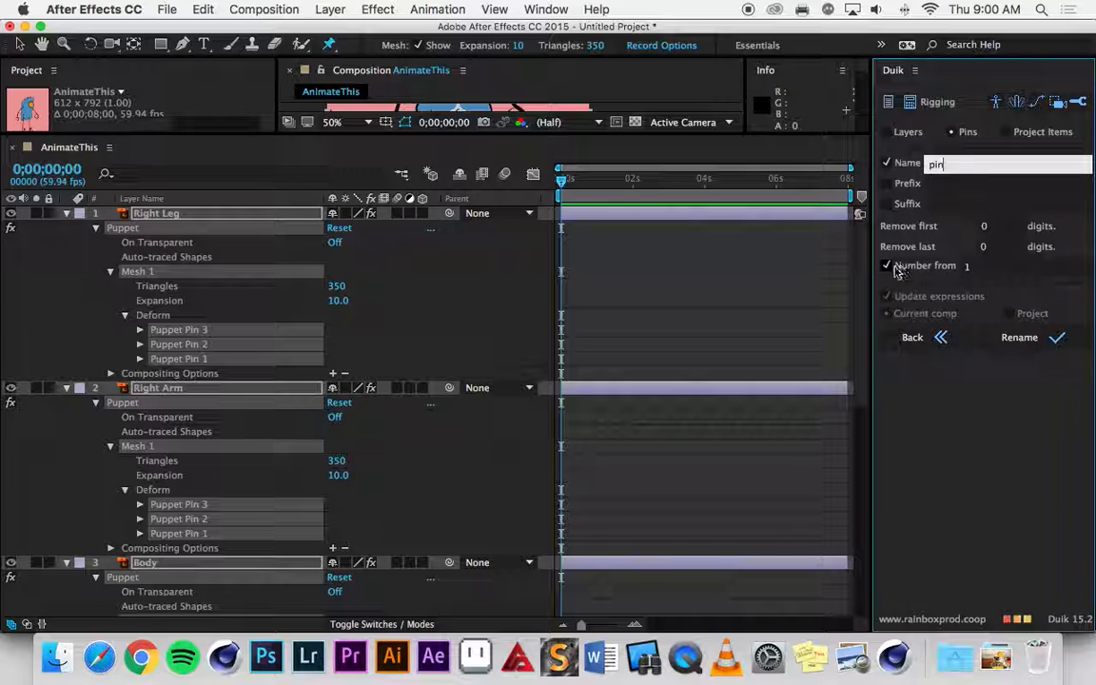
click(970, 266)
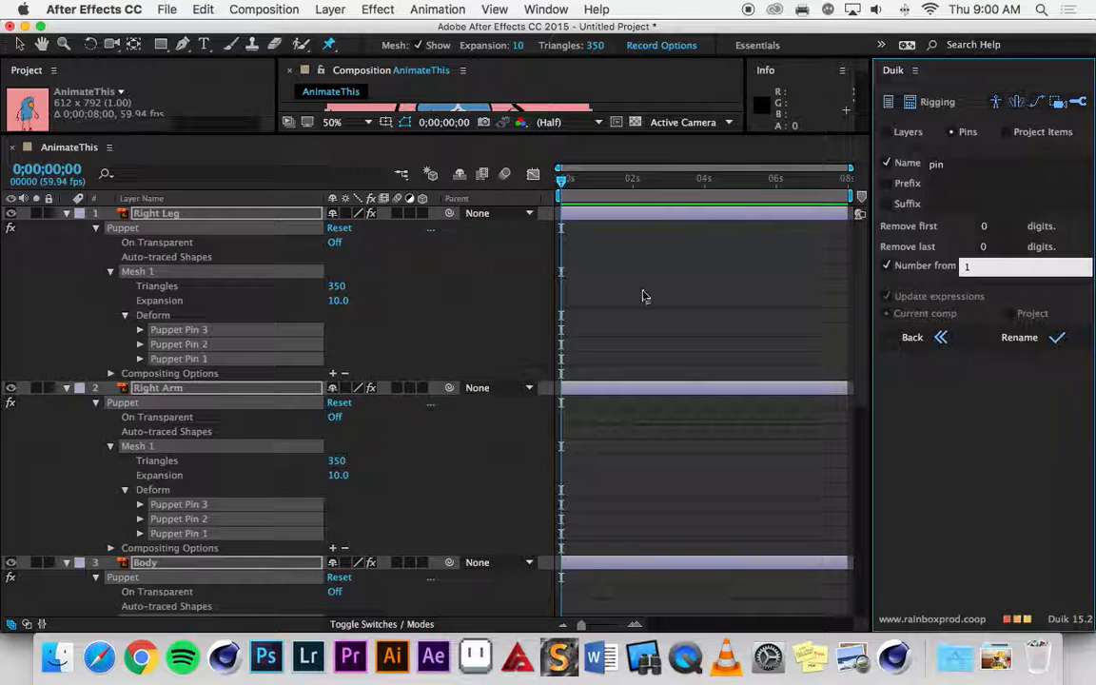
click(1027, 340)
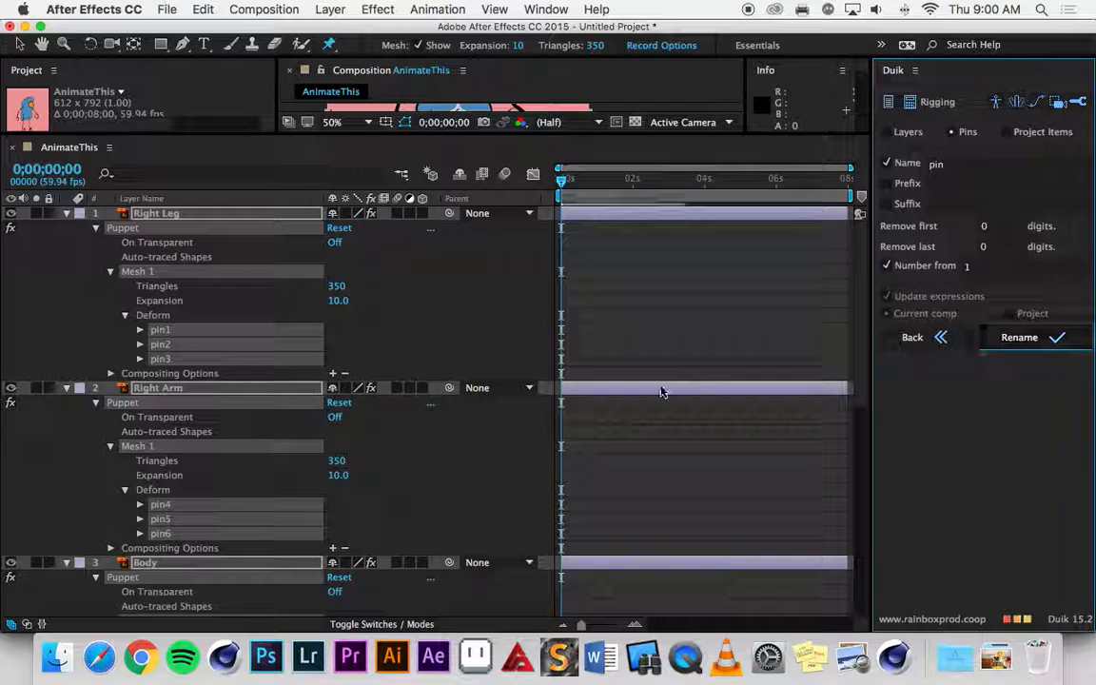
Check the renamed pins, then collapse the properties of all five layers and deselect everything.
scroll(219, 419, down, 10)
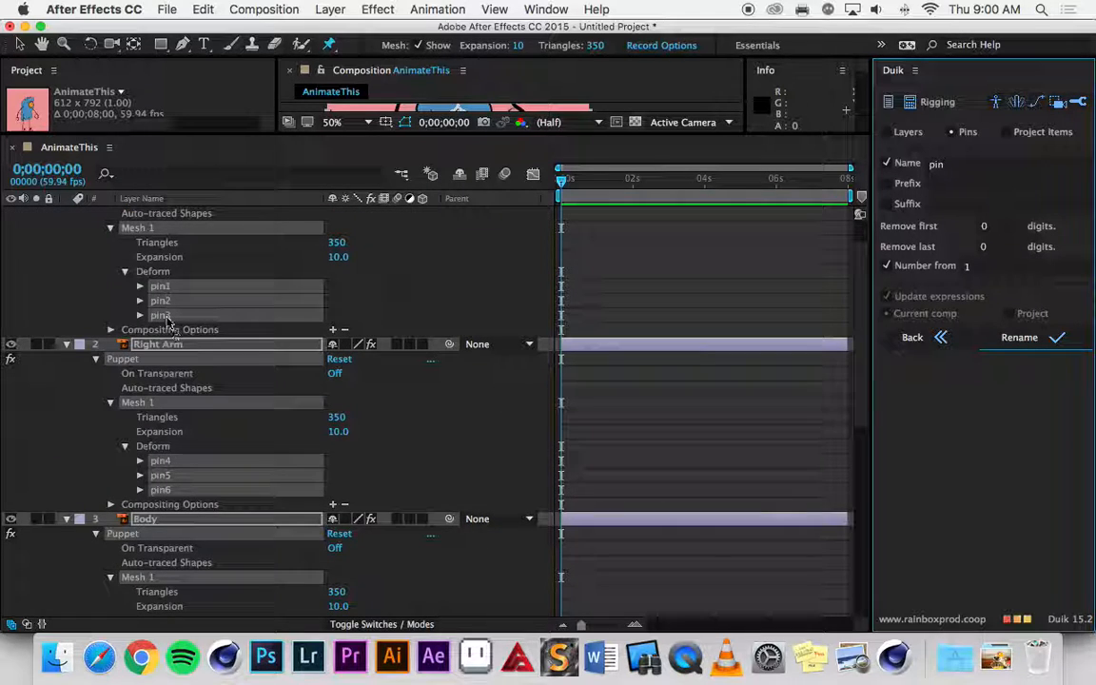
scroll(168, 321, down, 8)
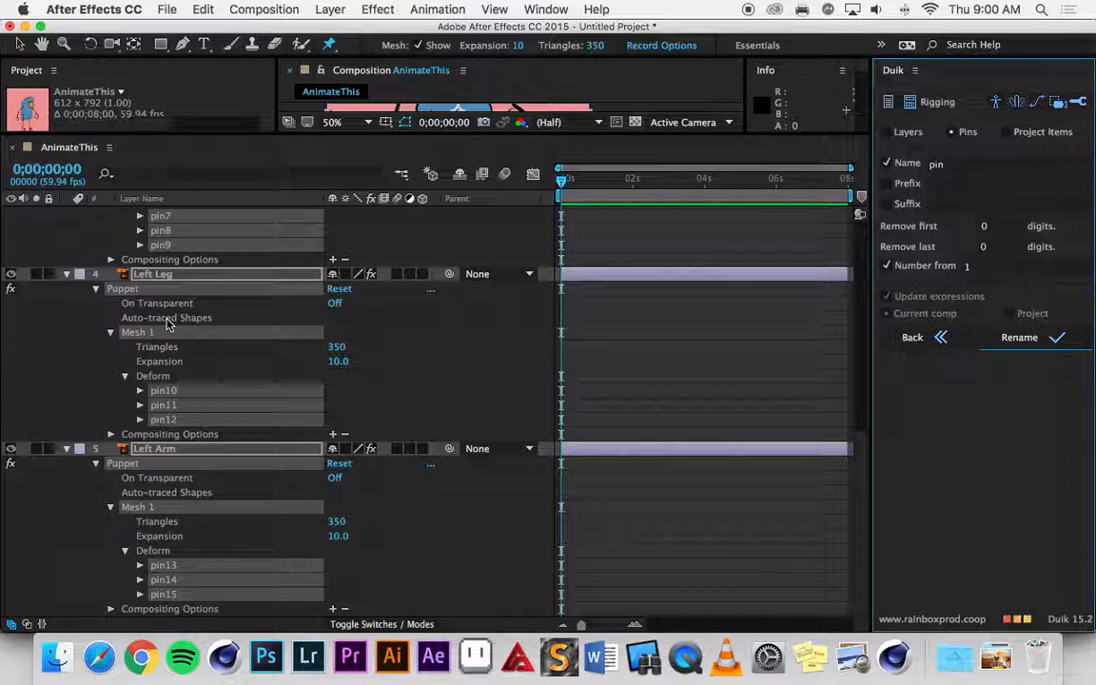
scroll(167, 325, up, 20)
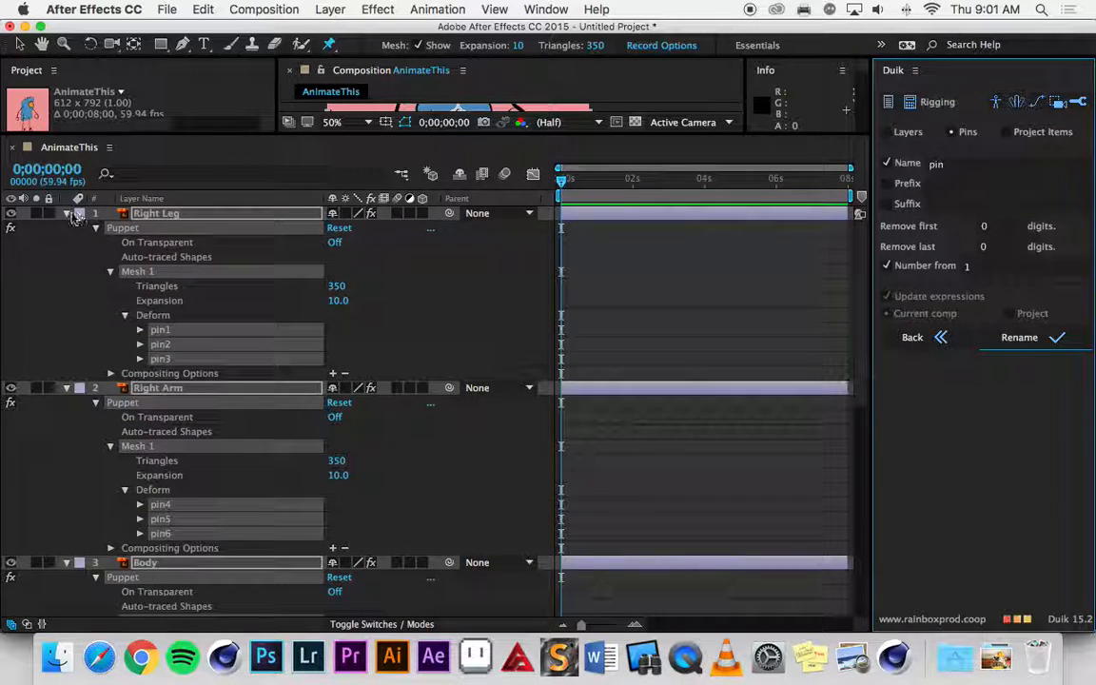
click(67, 214)
click(137, 321)
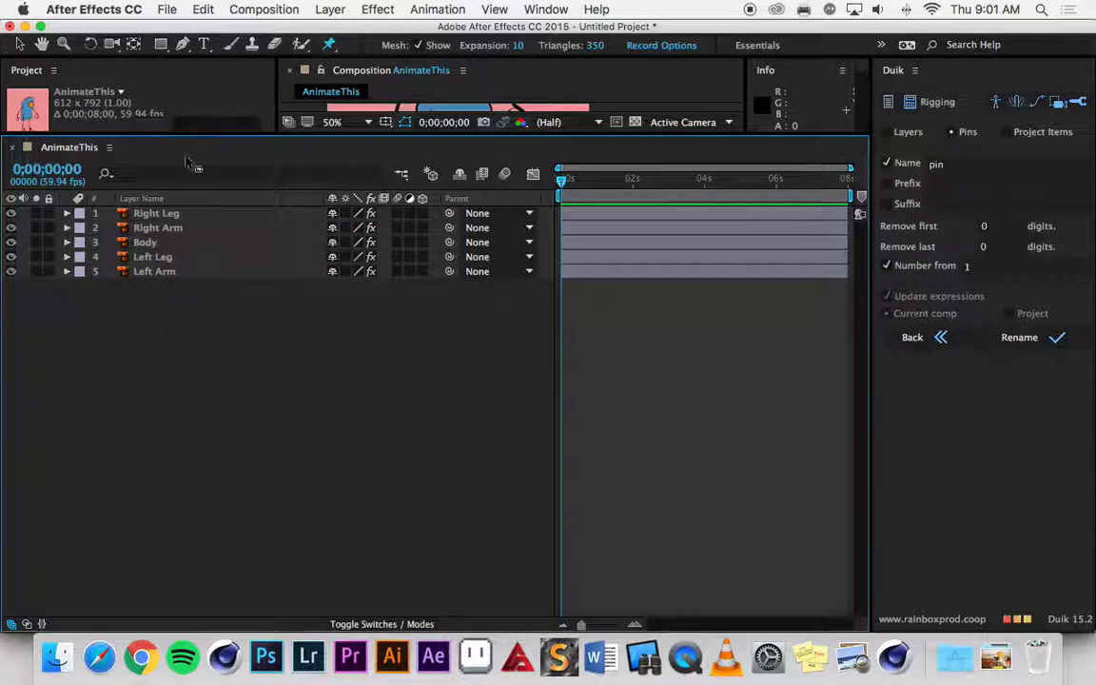
Shrink the enlarged timeline area and reset the "Duik 4 Demo" workspace to its saved layout.
drag(272, 134, 302, 431)
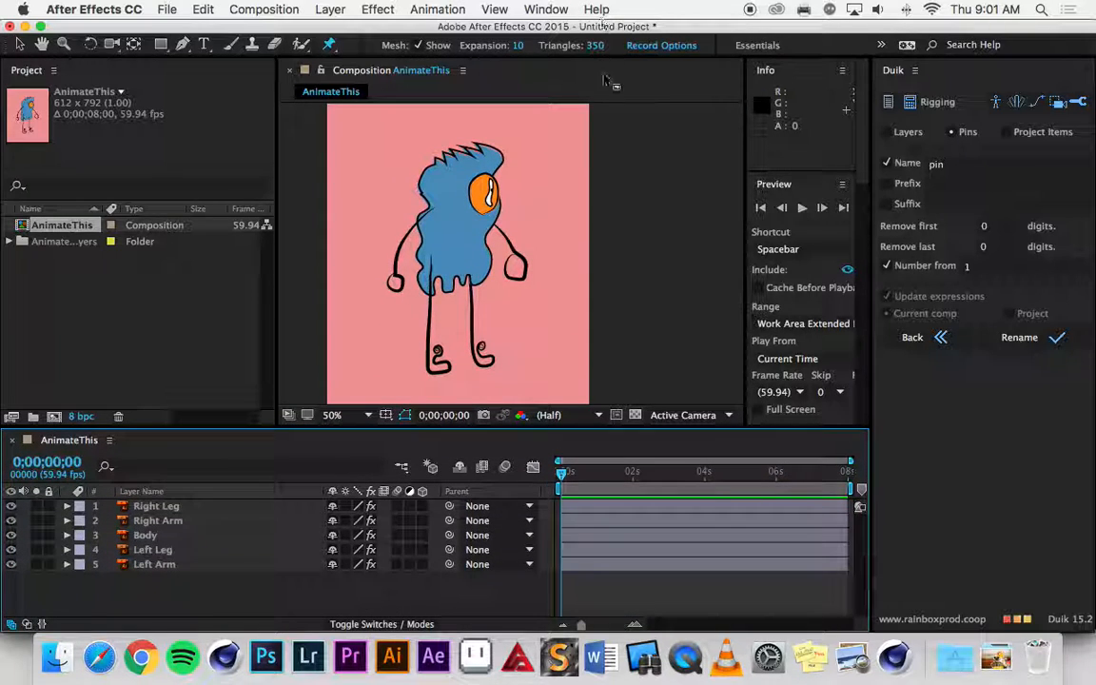
click(546, 10)
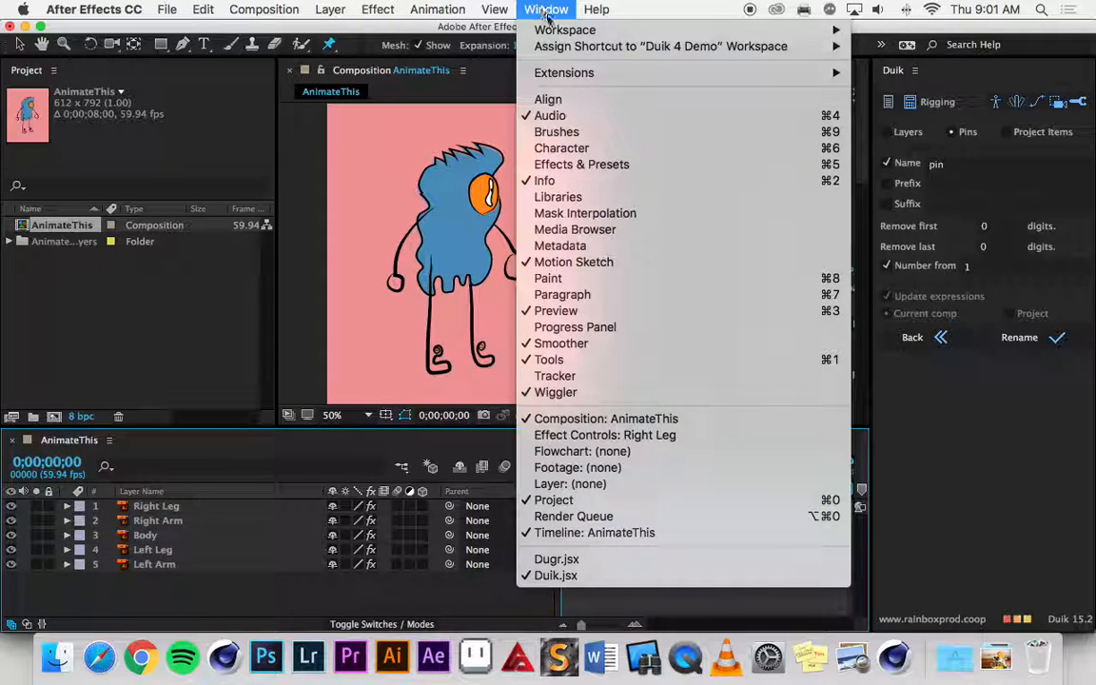
mouse_move(552, 35)
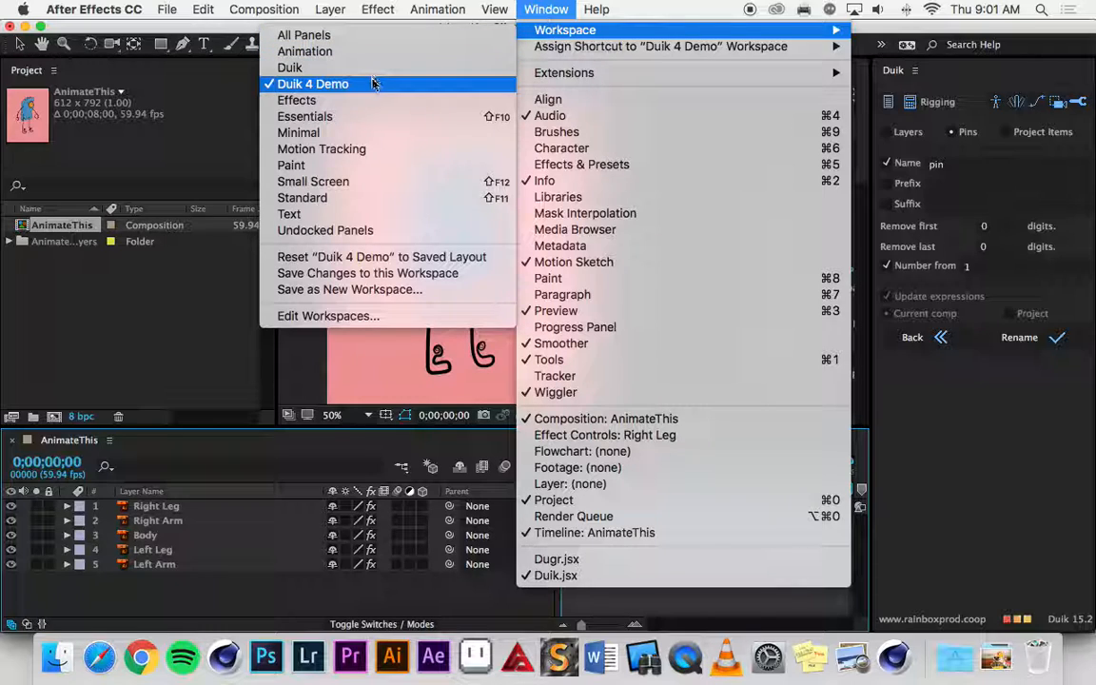
click(363, 257)
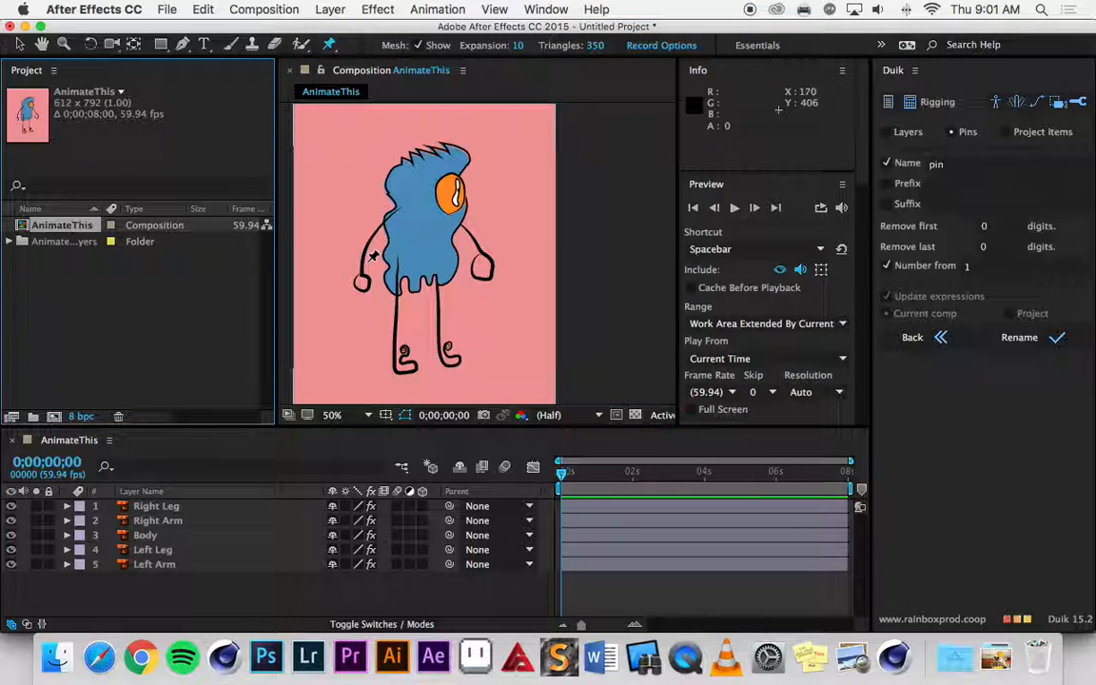
Save the project as "WorkingScreencastCA" in the Character Animation folder, in Adobe After Effects Project format.
click(169, 9)
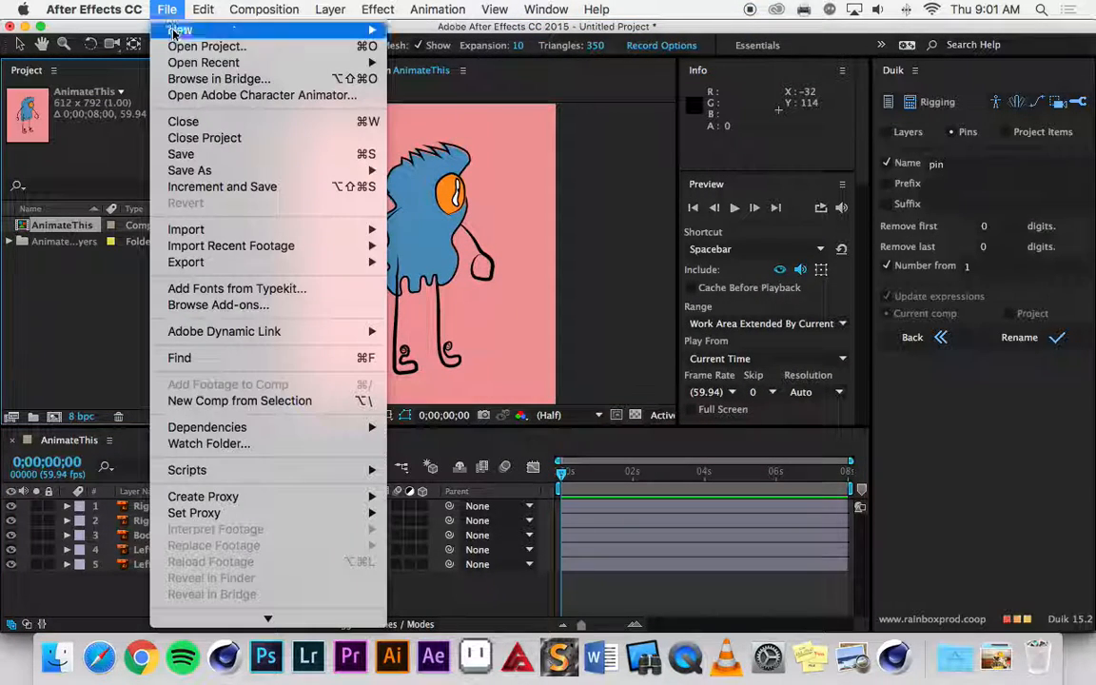
click(183, 154)
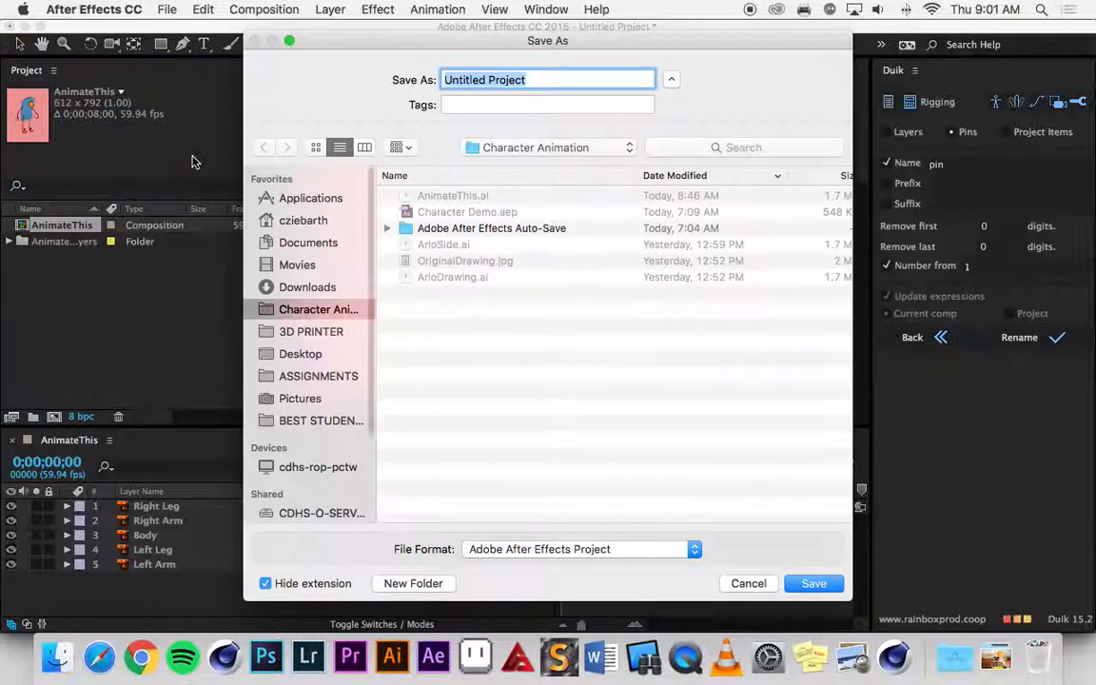
text(WorkingScr)
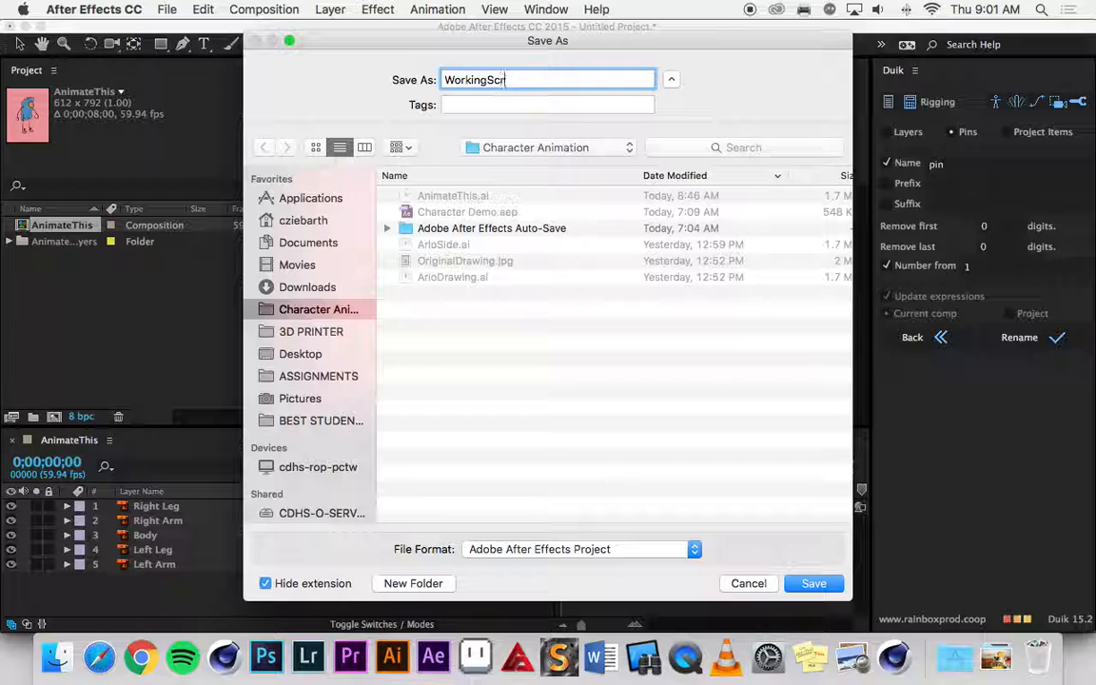
text(eencastCA)
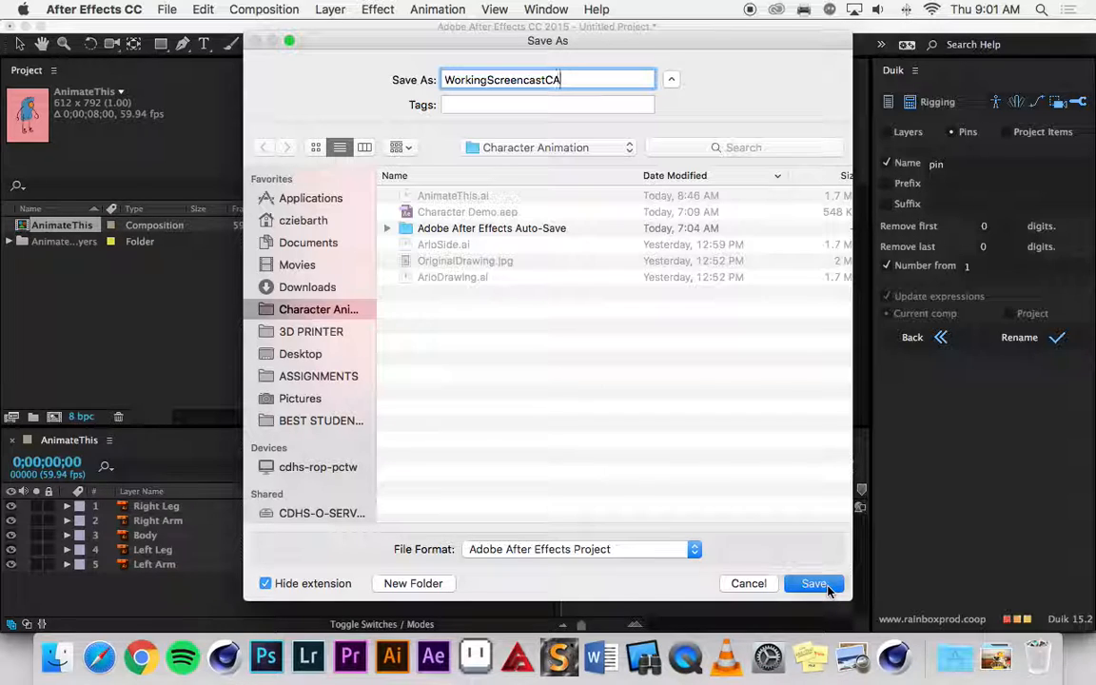
click(824, 586)
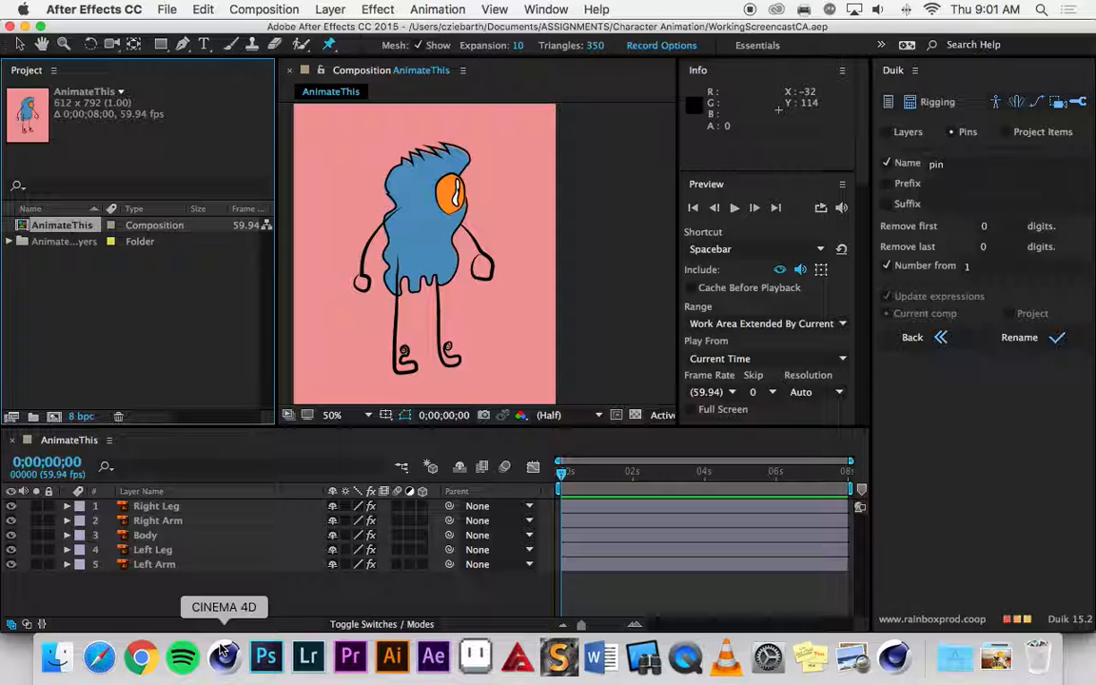